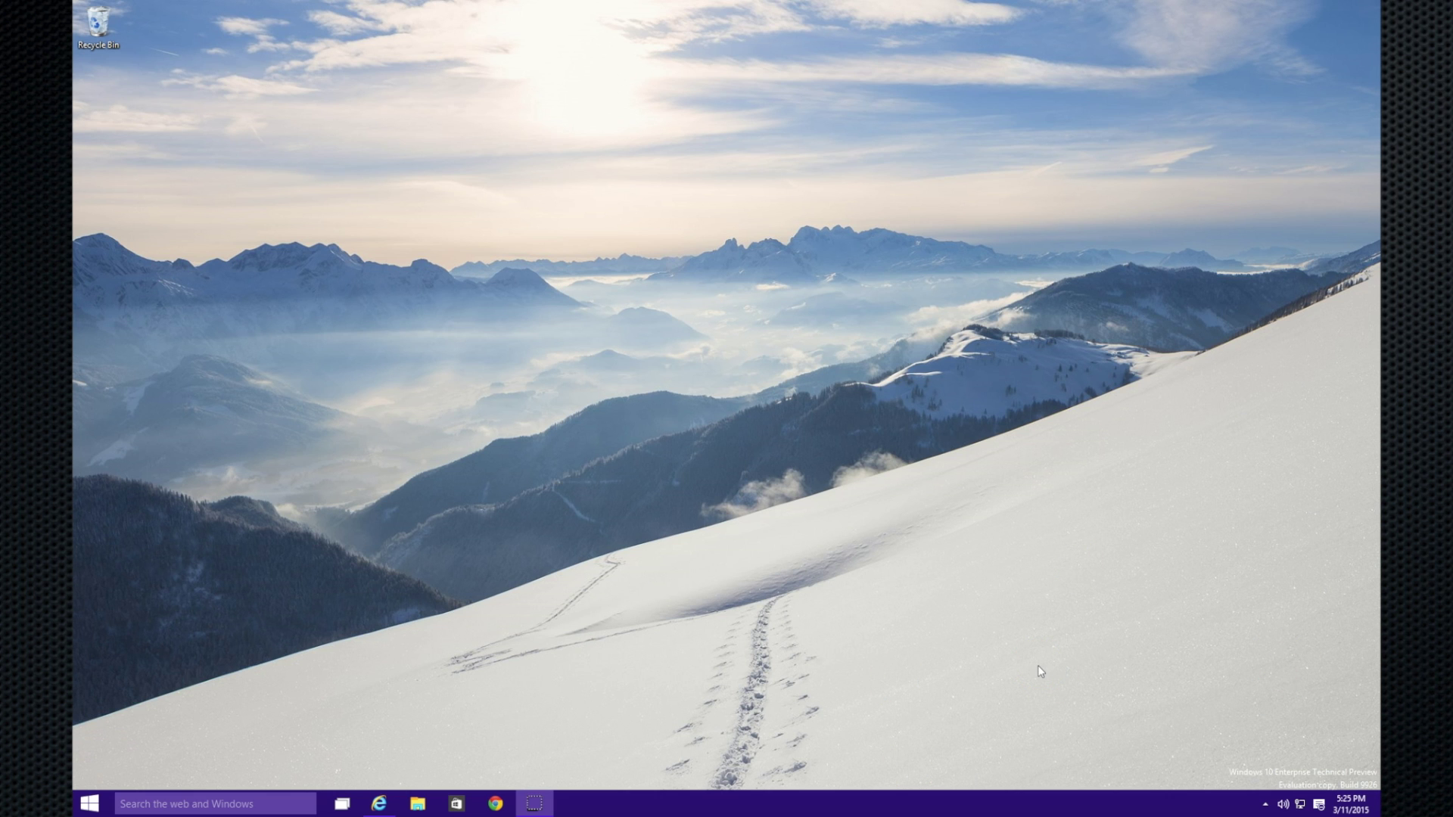
# Step: Launch Remote Desktop Connection via mstsc and sign in to rdshost with the account password
pyautogui.click(89, 803)
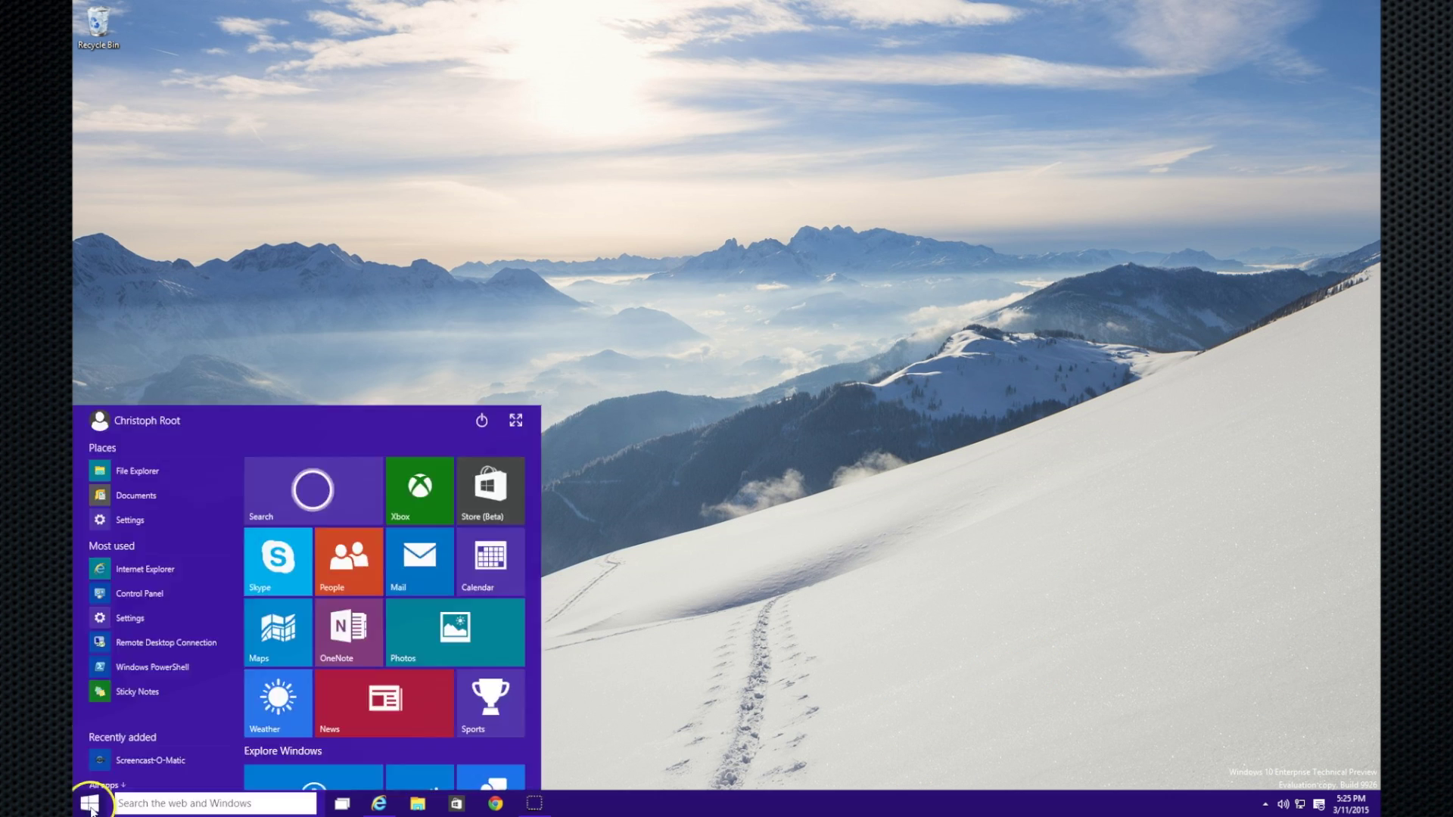
pyautogui.write('mstsc')
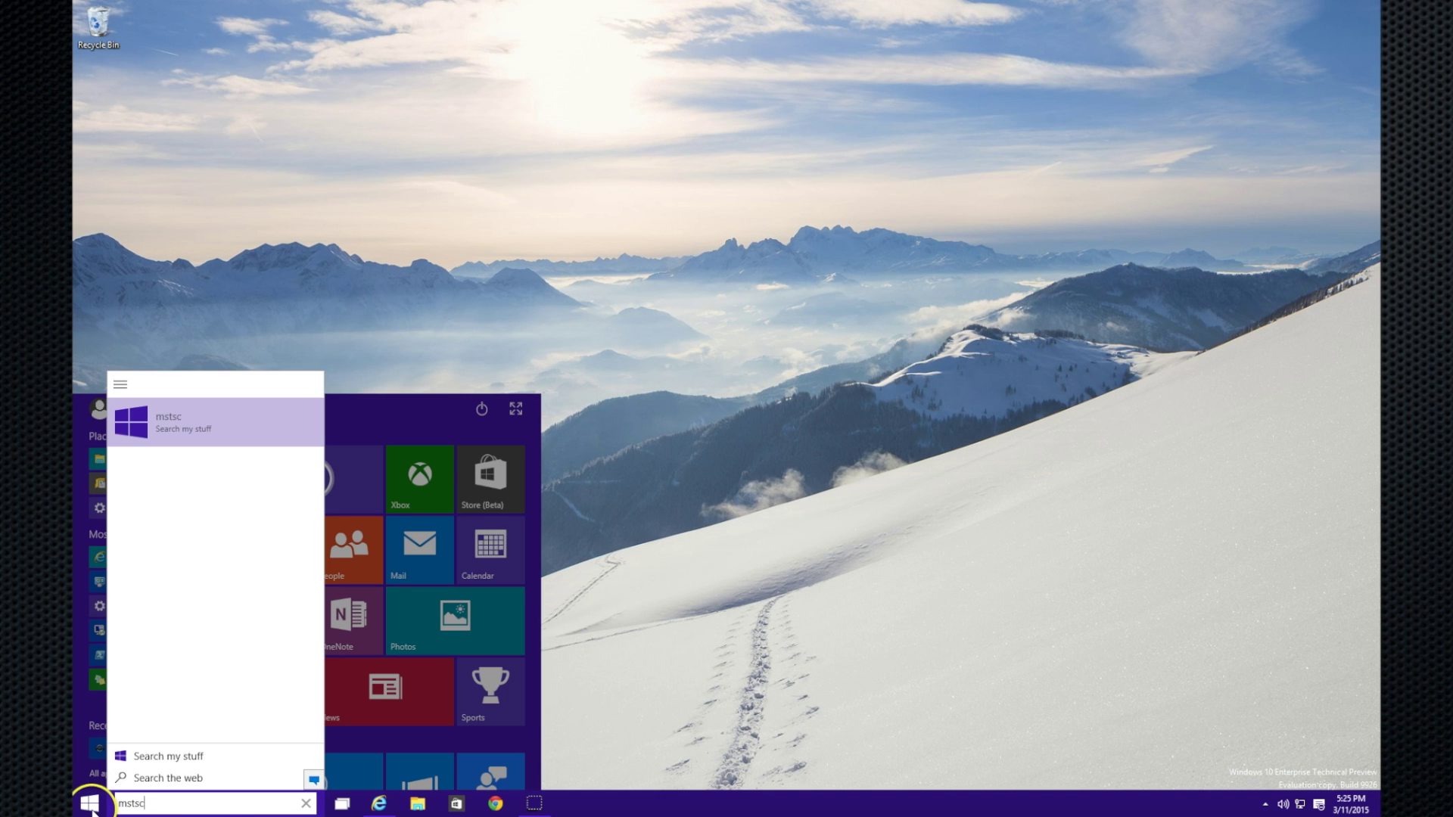
pyautogui.press('Return')
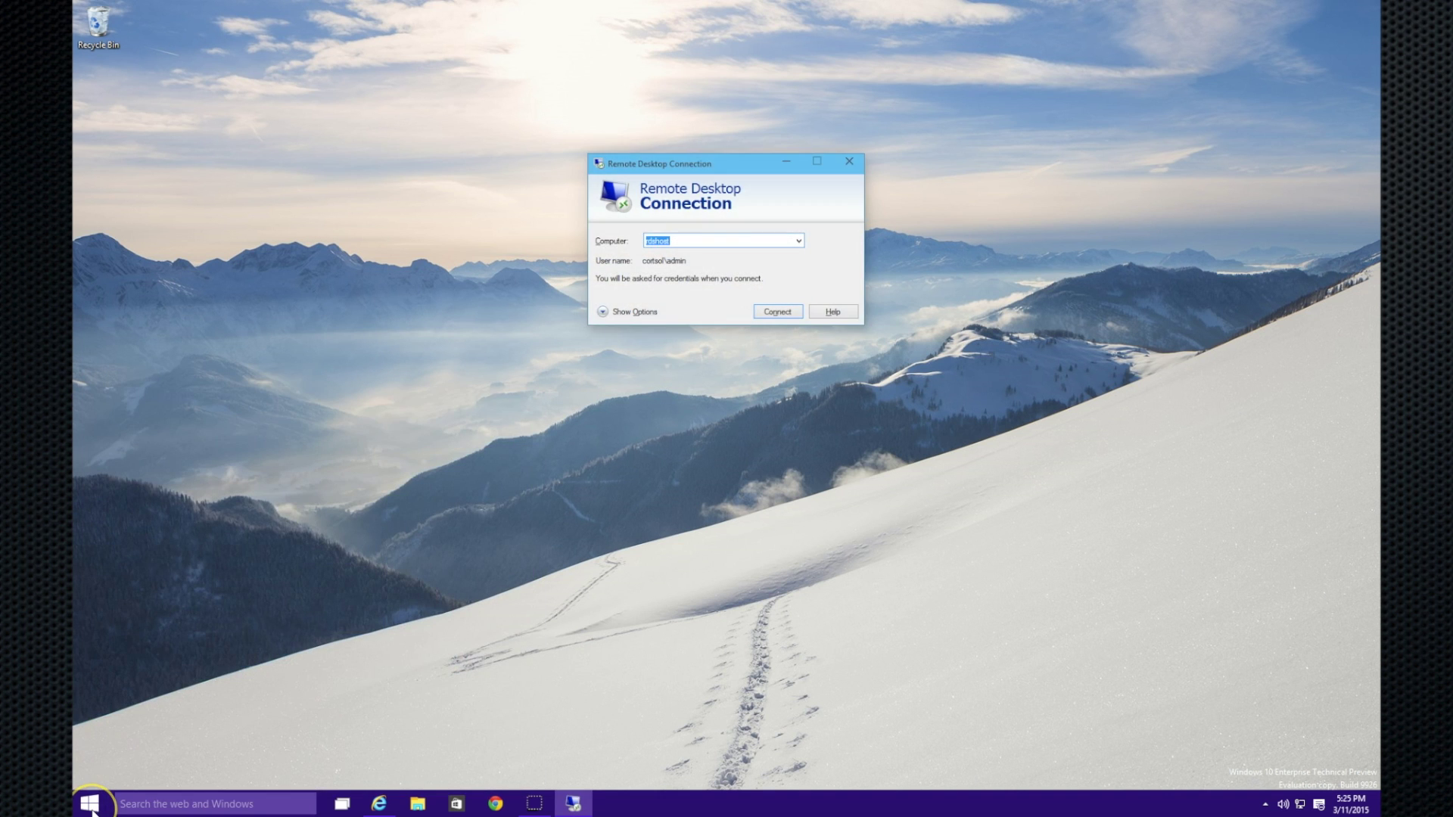
pyautogui.press('Return')
pyautogui.write('*********')
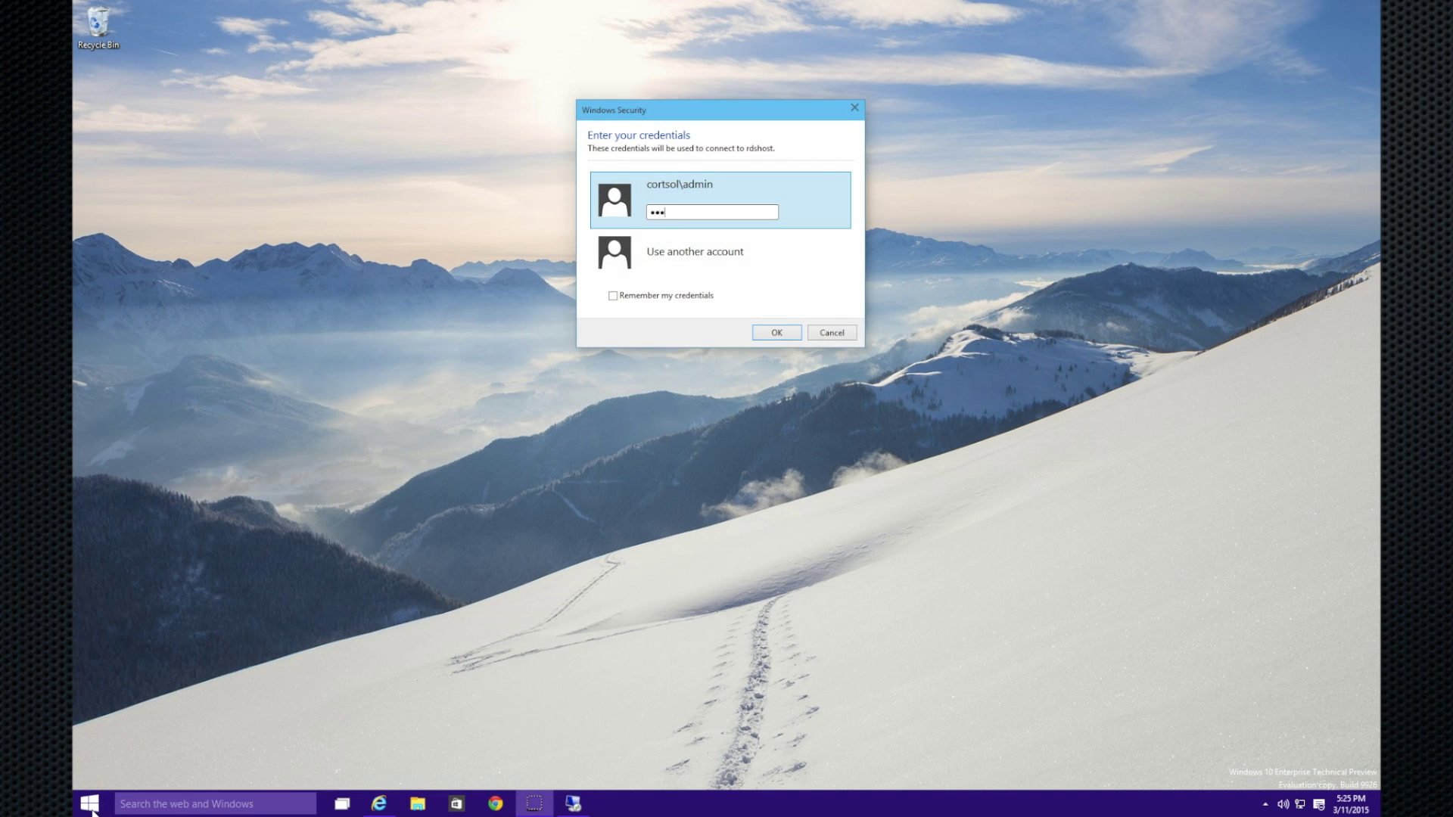
pyautogui.press('Return')
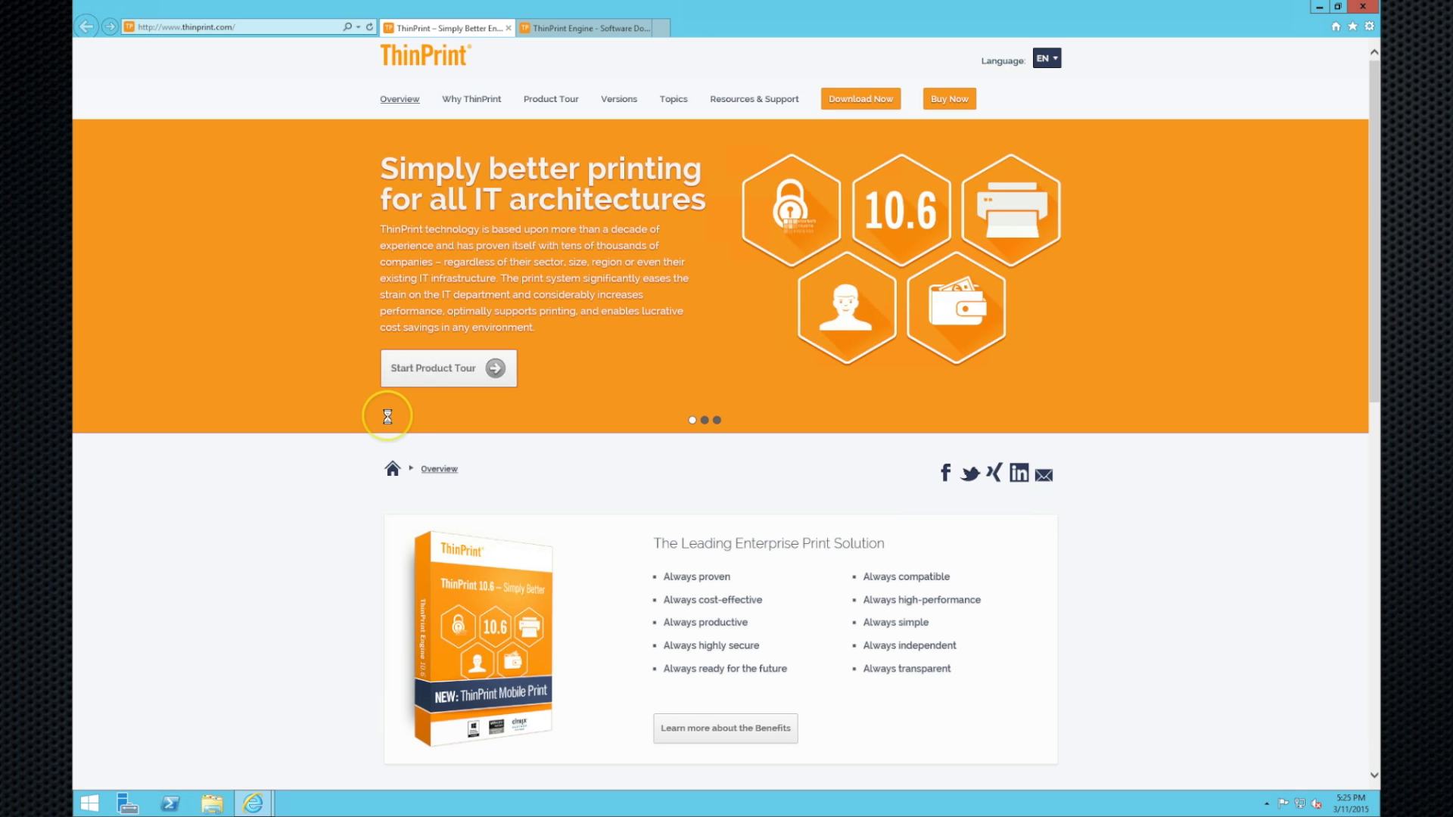
# Step: Submit the ThinPrint Download Now form, then go to the 'ThinPrint Engine - Software Download' tab
pyautogui.click(861, 103)
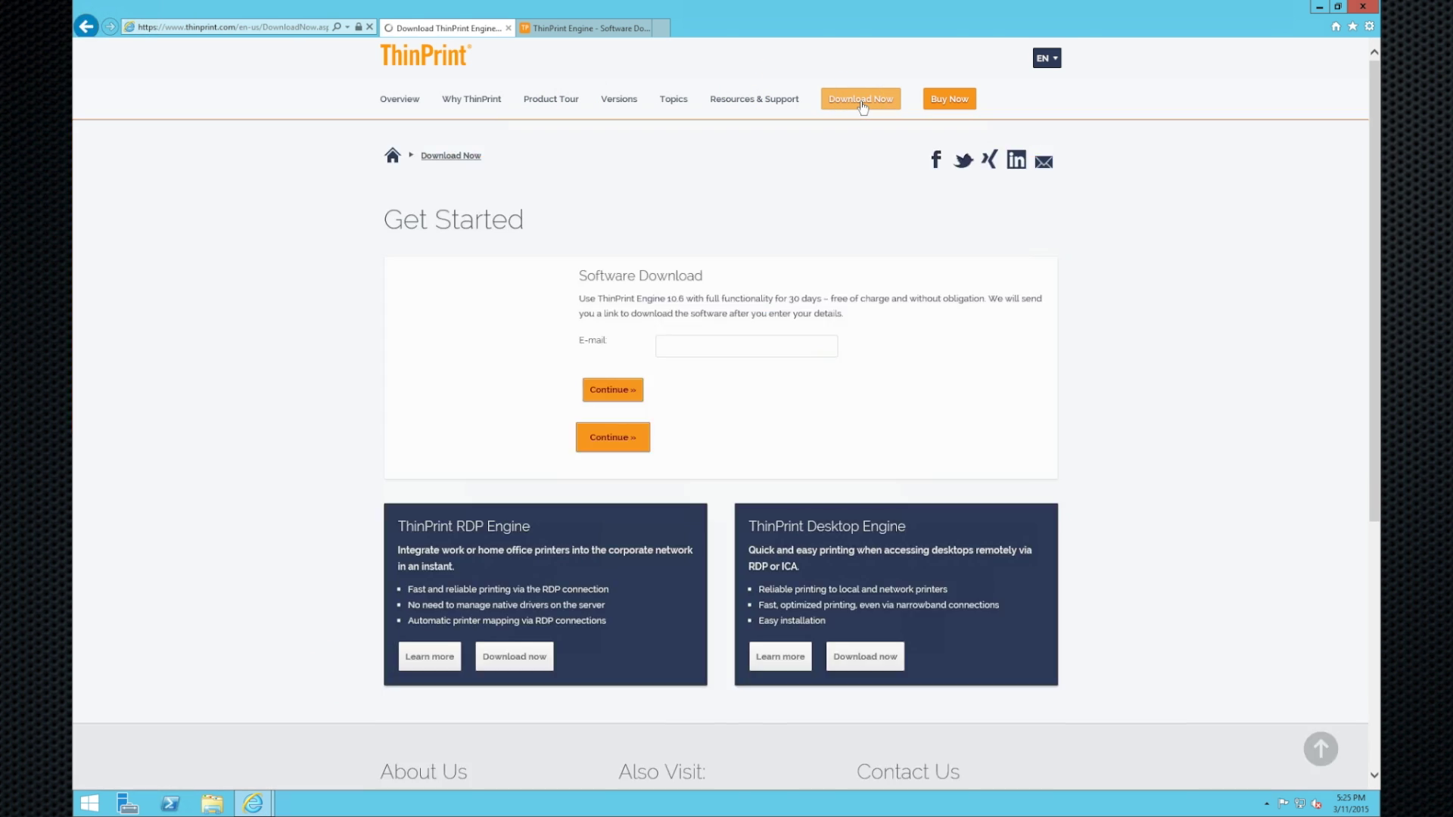
pyautogui.click(681, 340)
pyautogui.click(619, 388)
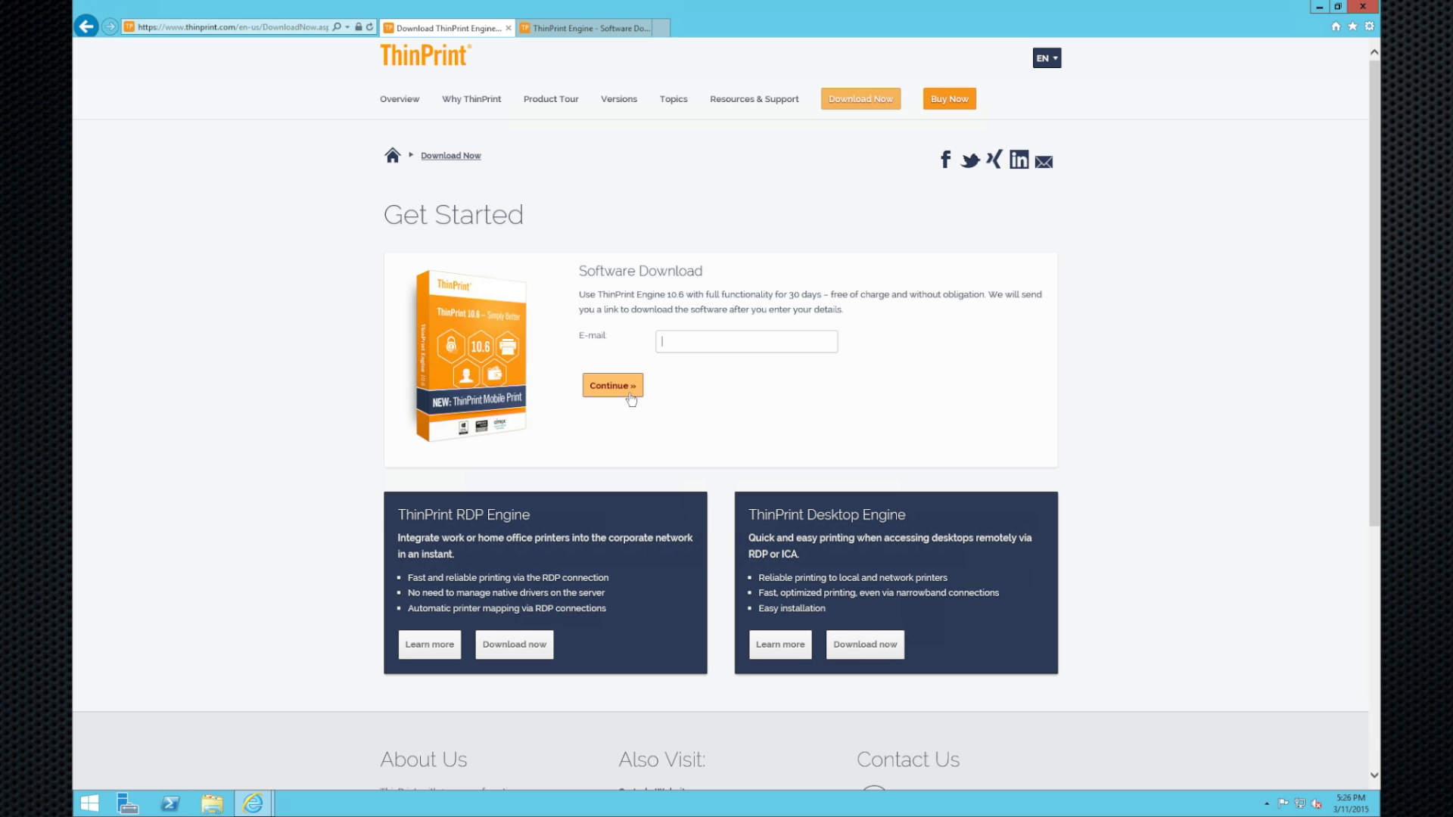
pyautogui.click(594, 29)
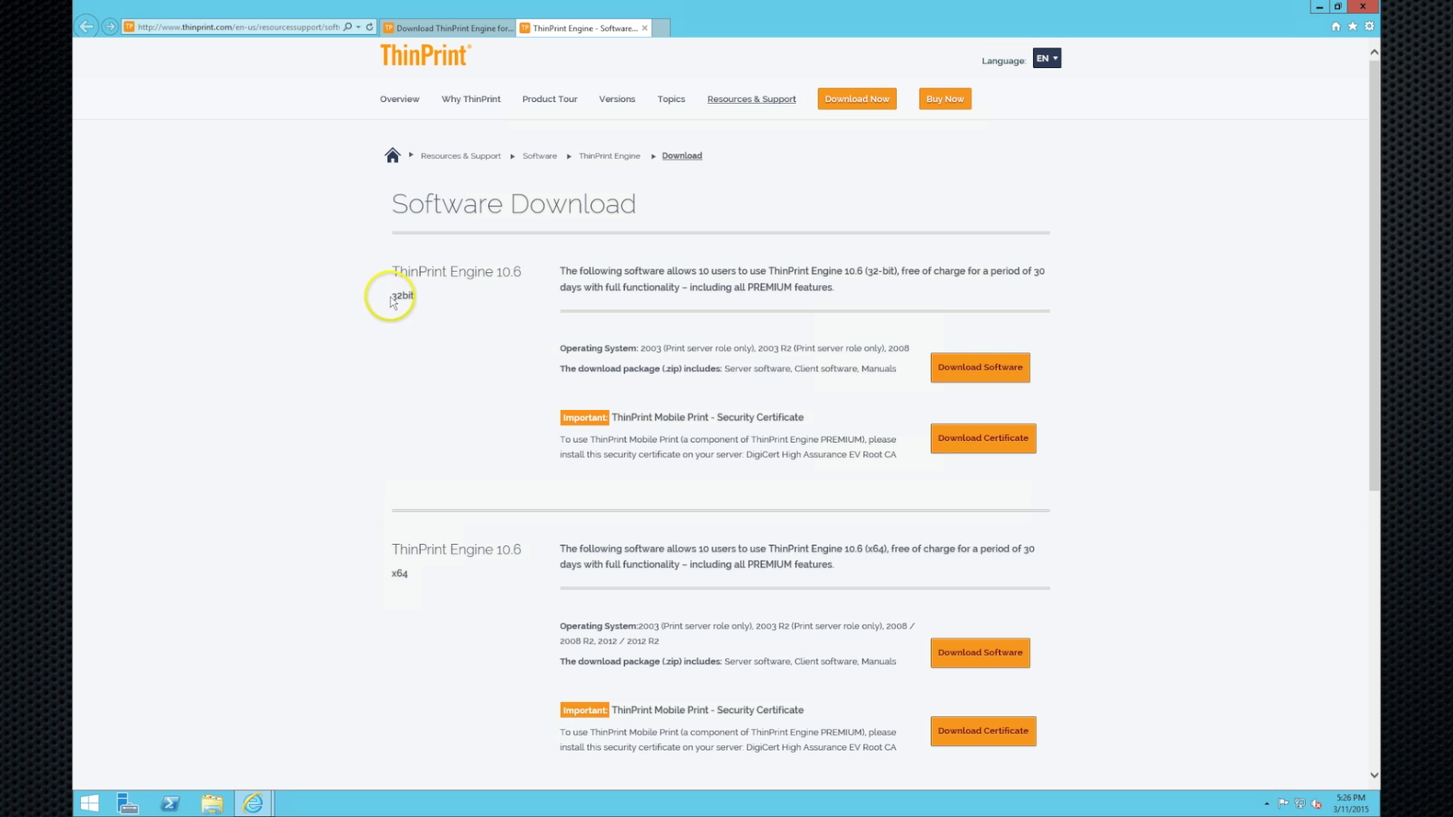
# Step: Download the x64 edition's TP10_6_1_x64.zip with Save as into the Downloads folder
pyautogui.moveTo(389, 295); pyautogui.dragTo(428, 295)
pyautogui.moveTo(393, 573); pyautogui.dragTo(422, 597)
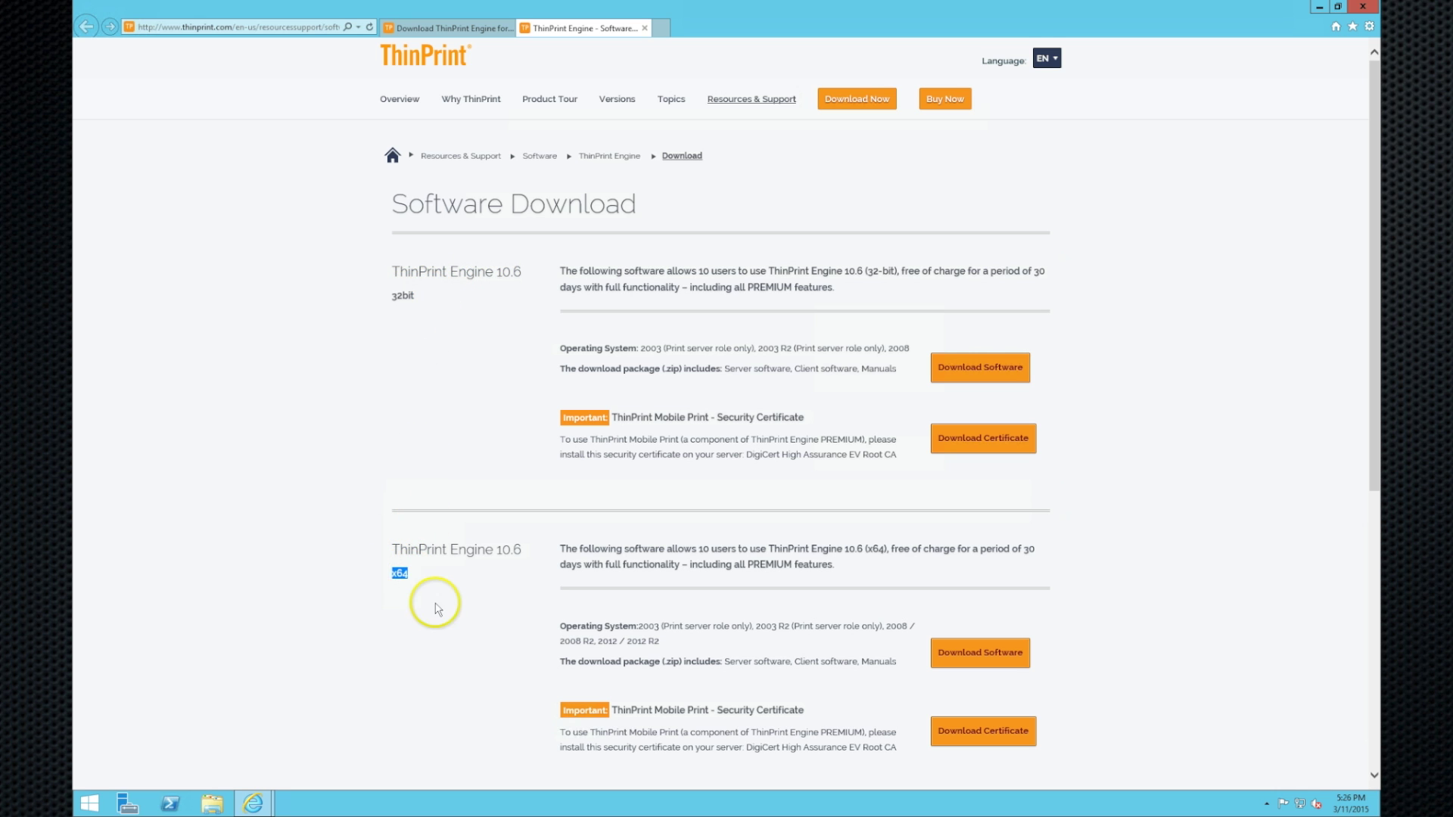
pyautogui.click(474, 579)
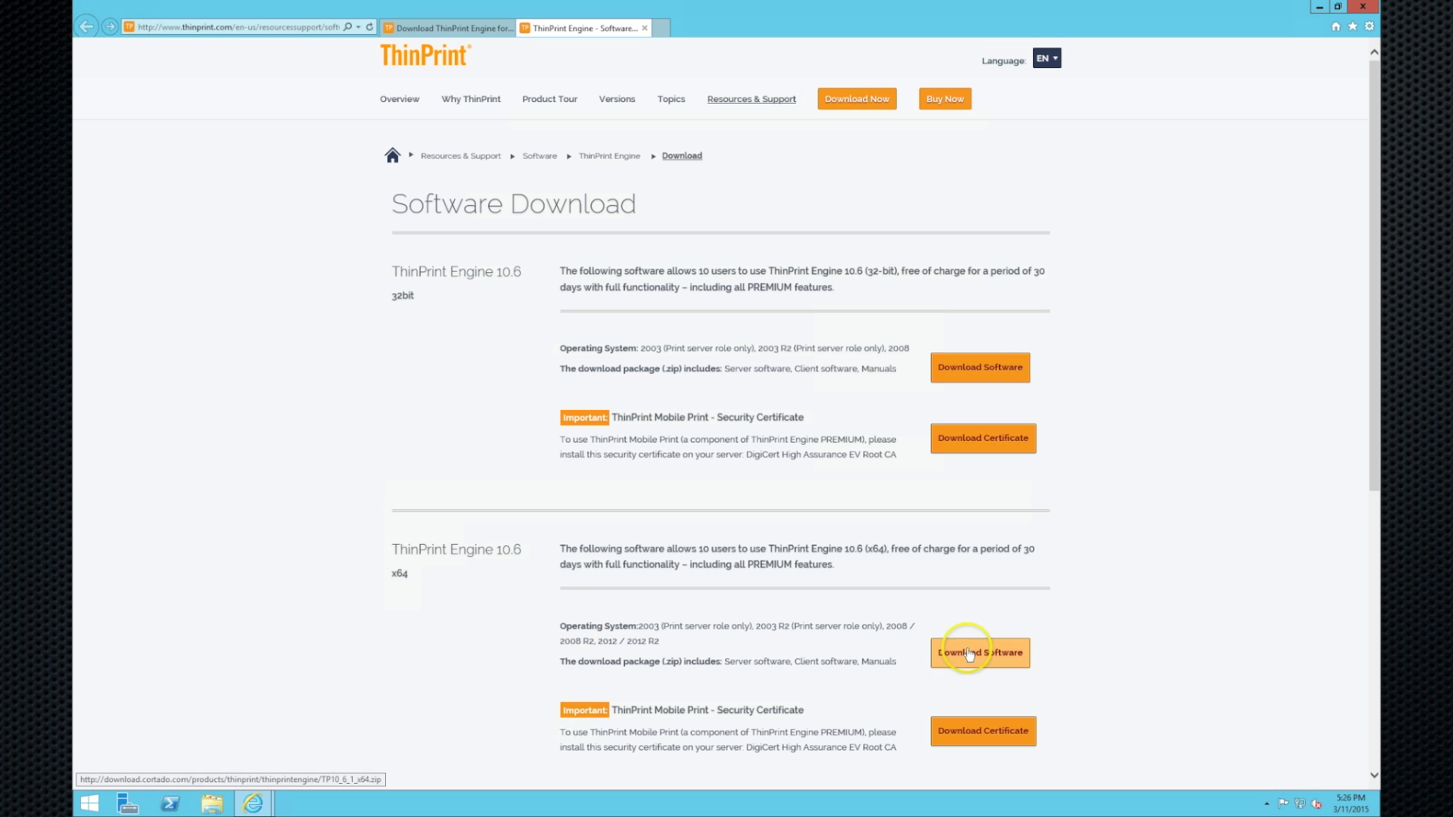
pyautogui.click(938, 652)
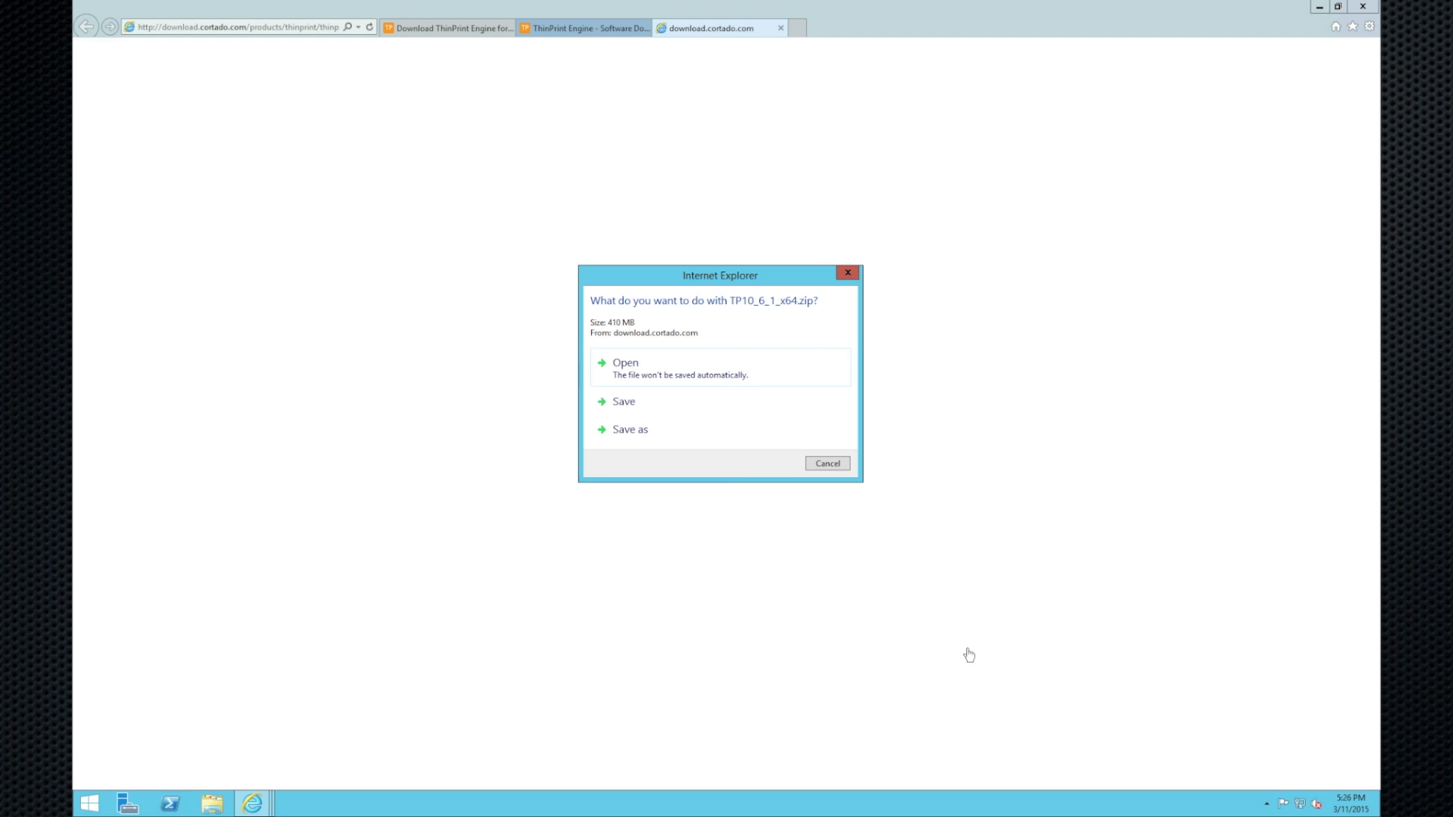
pyautogui.click(611, 426)
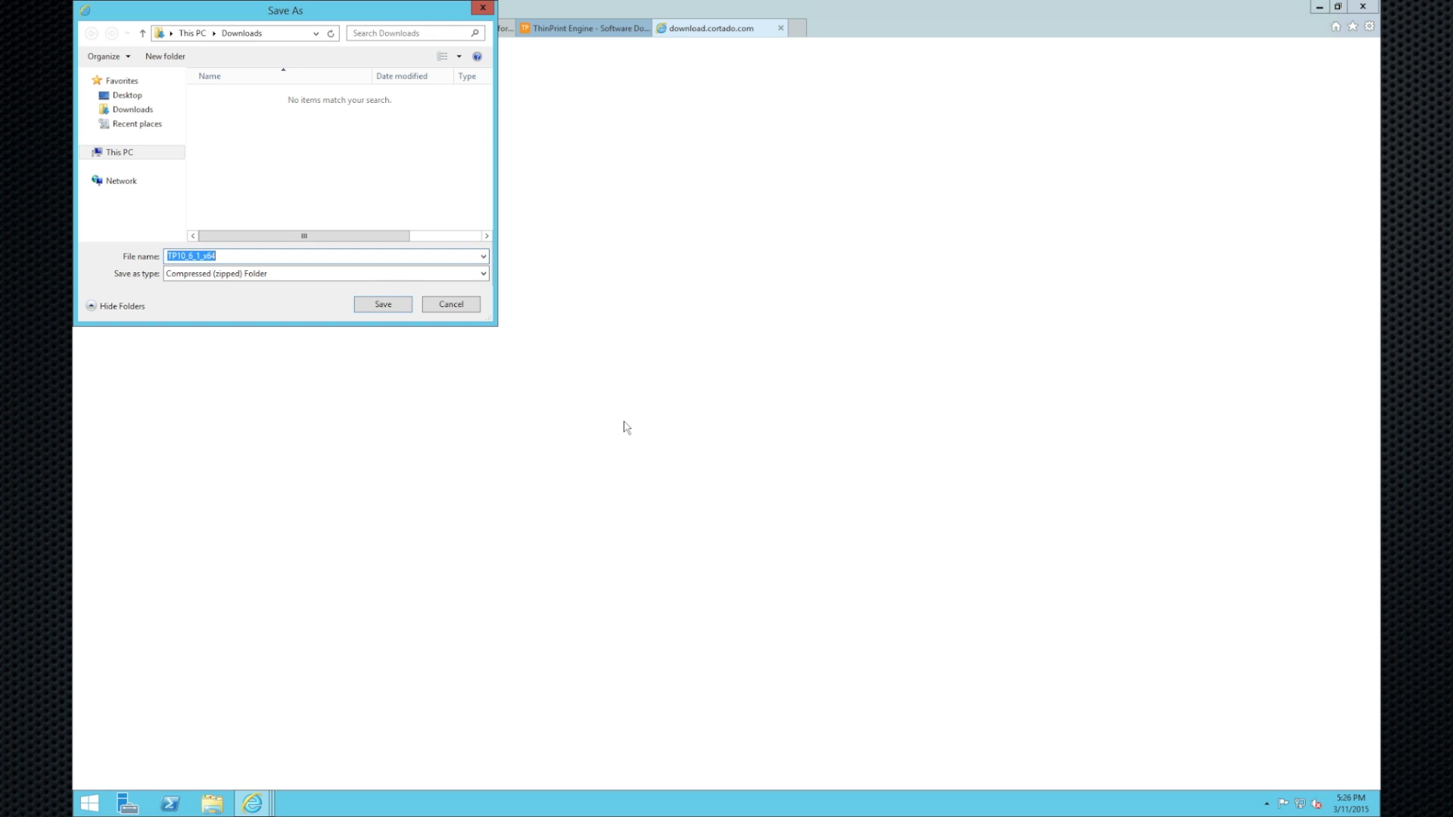
pyautogui.click(383, 305)
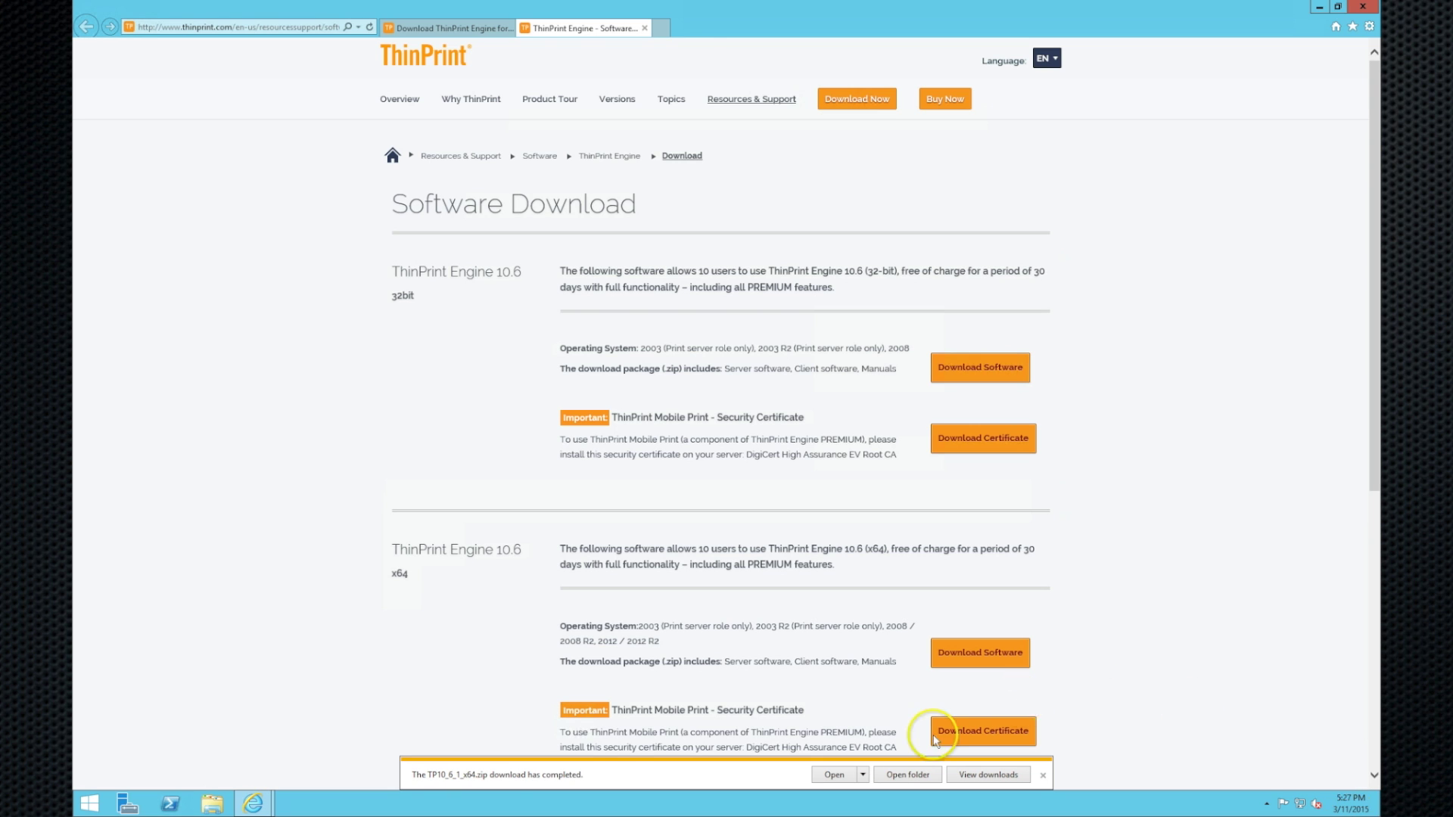
# Step: Close Internet Explorer and extract TP10_6_1_x64.zip into a TP10_6_1_x64 folder in Downloads
pyautogui.click(905, 774)
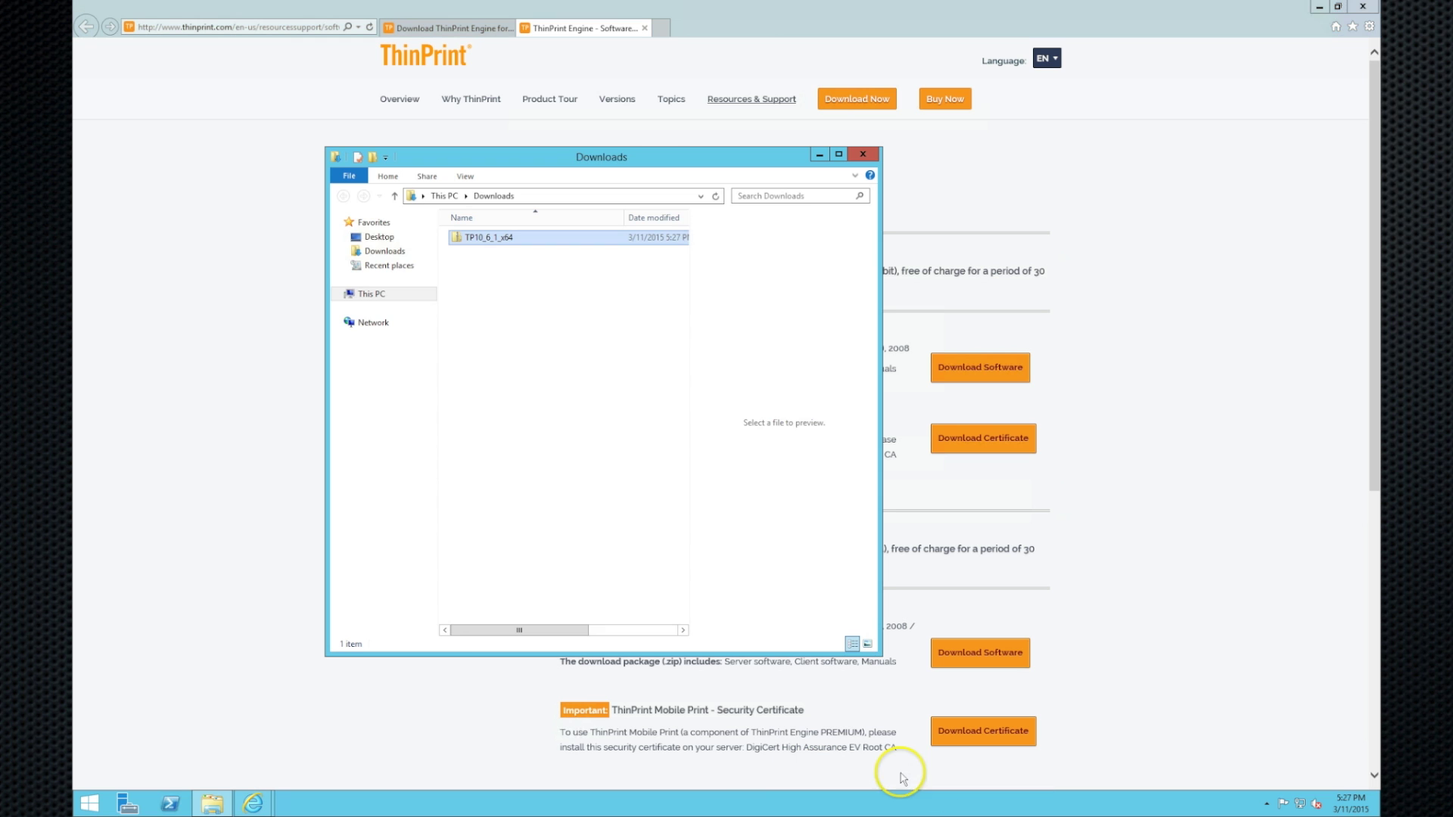
pyautogui.click(1360, 9)
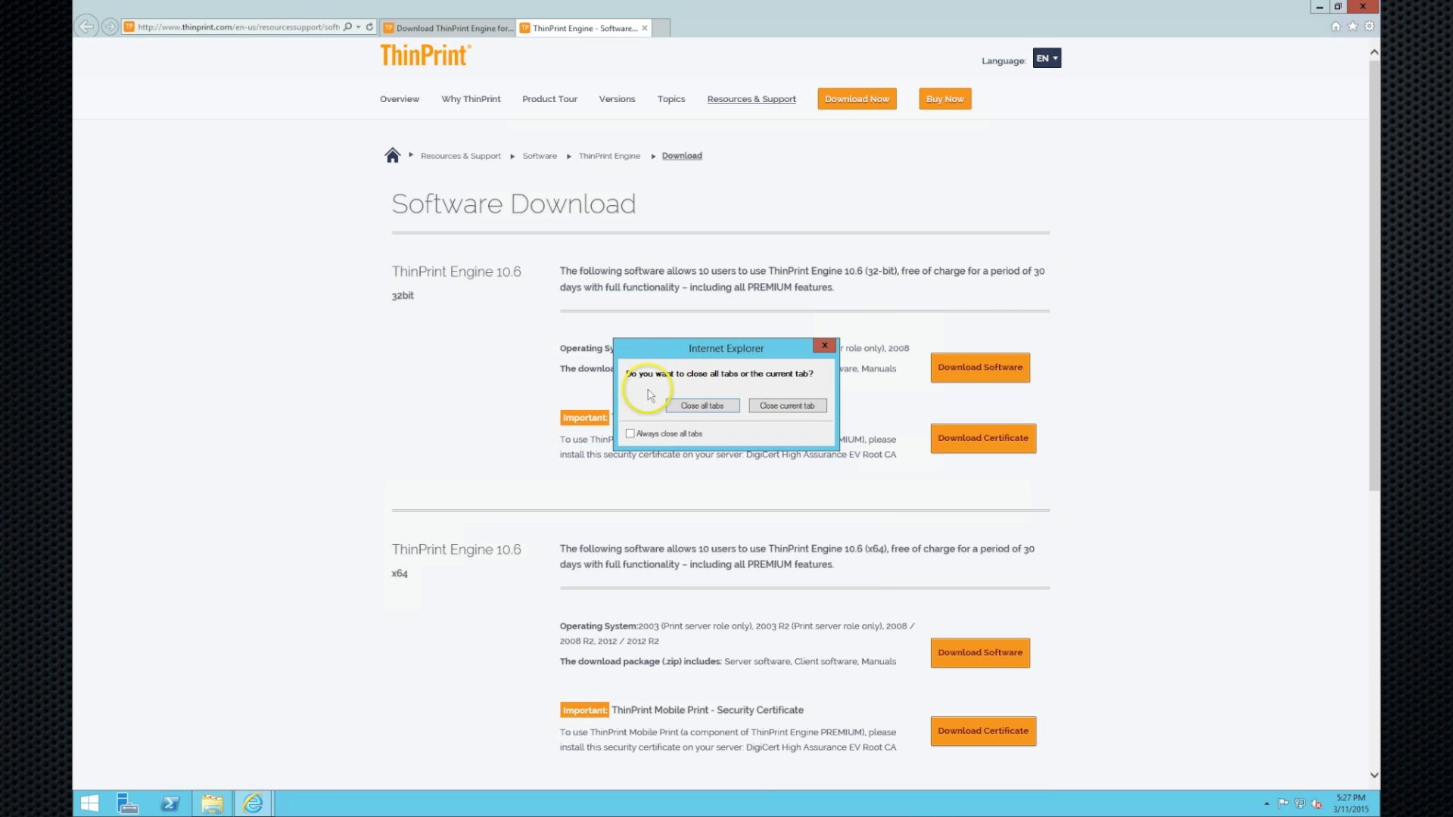
pyautogui.click(699, 411)
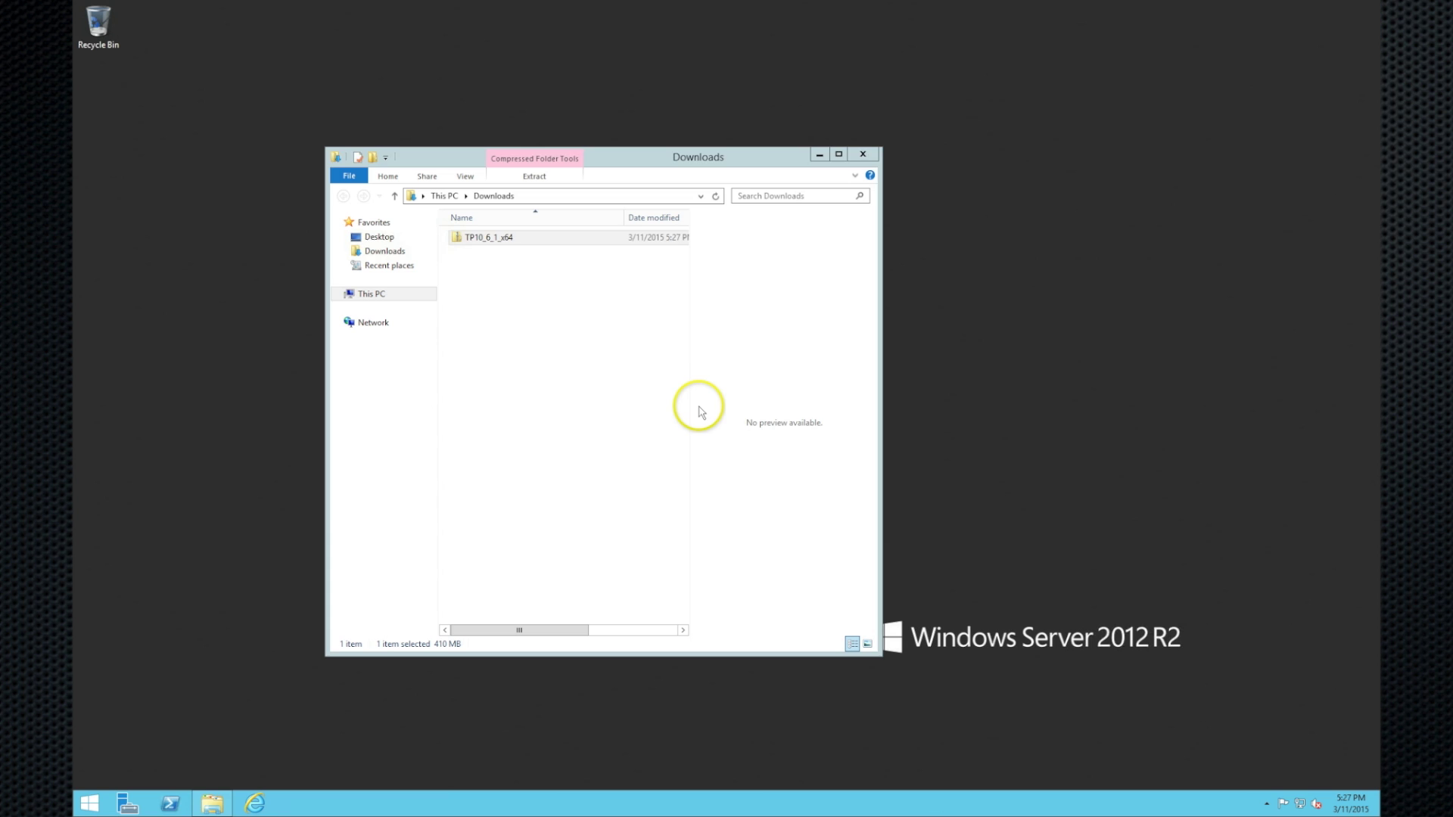
pyautogui.rightClick(499, 243)
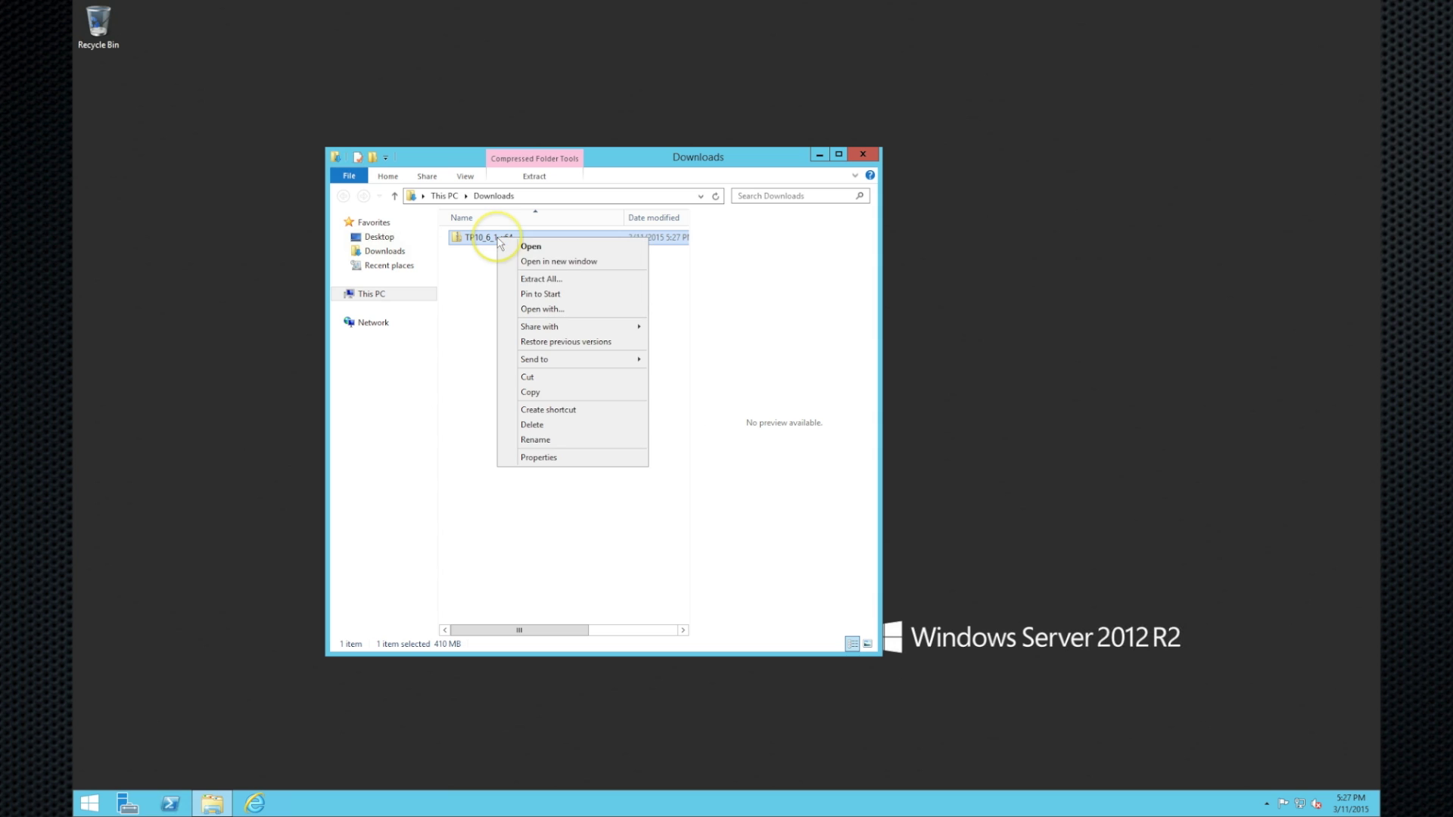
pyautogui.click(547, 281)
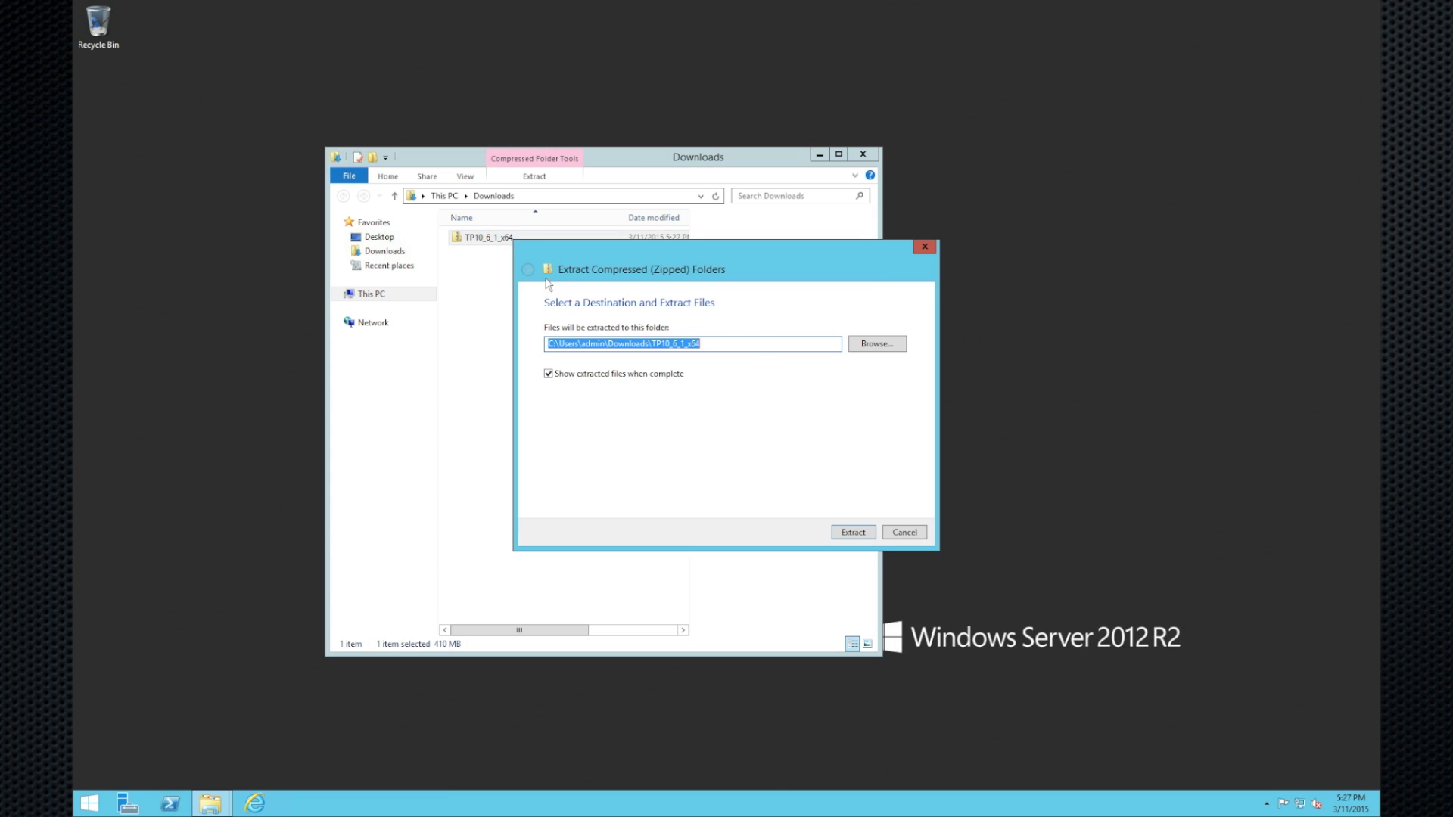
pyautogui.click(849, 534)
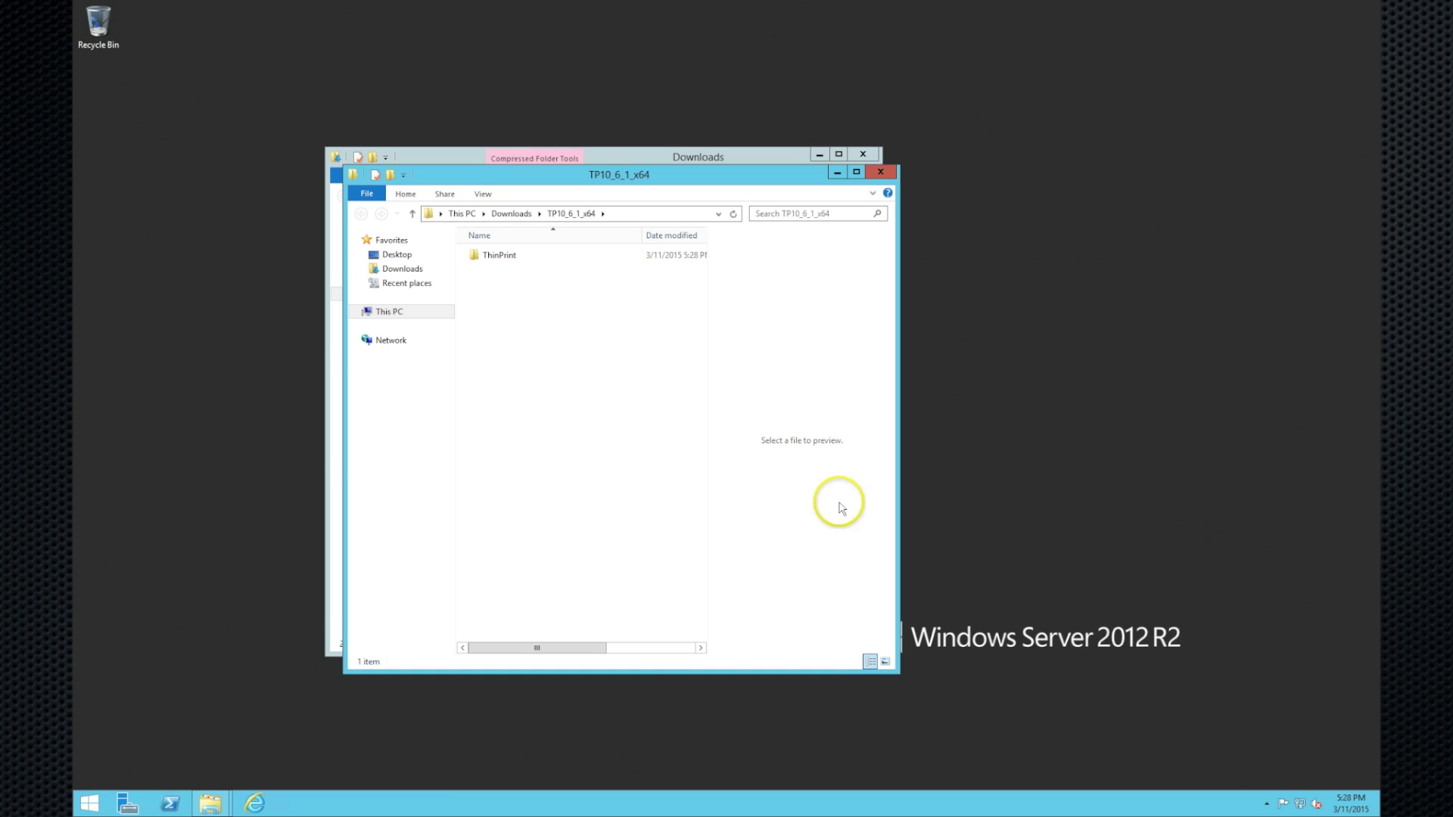
# Step: Browse to ThinPrint > 1-ThinPrint Engine 10.6 x64 > Software and pick Setup_ThinPrint_10_6_Complete_x64
pyautogui.doubleClick(500, 255)
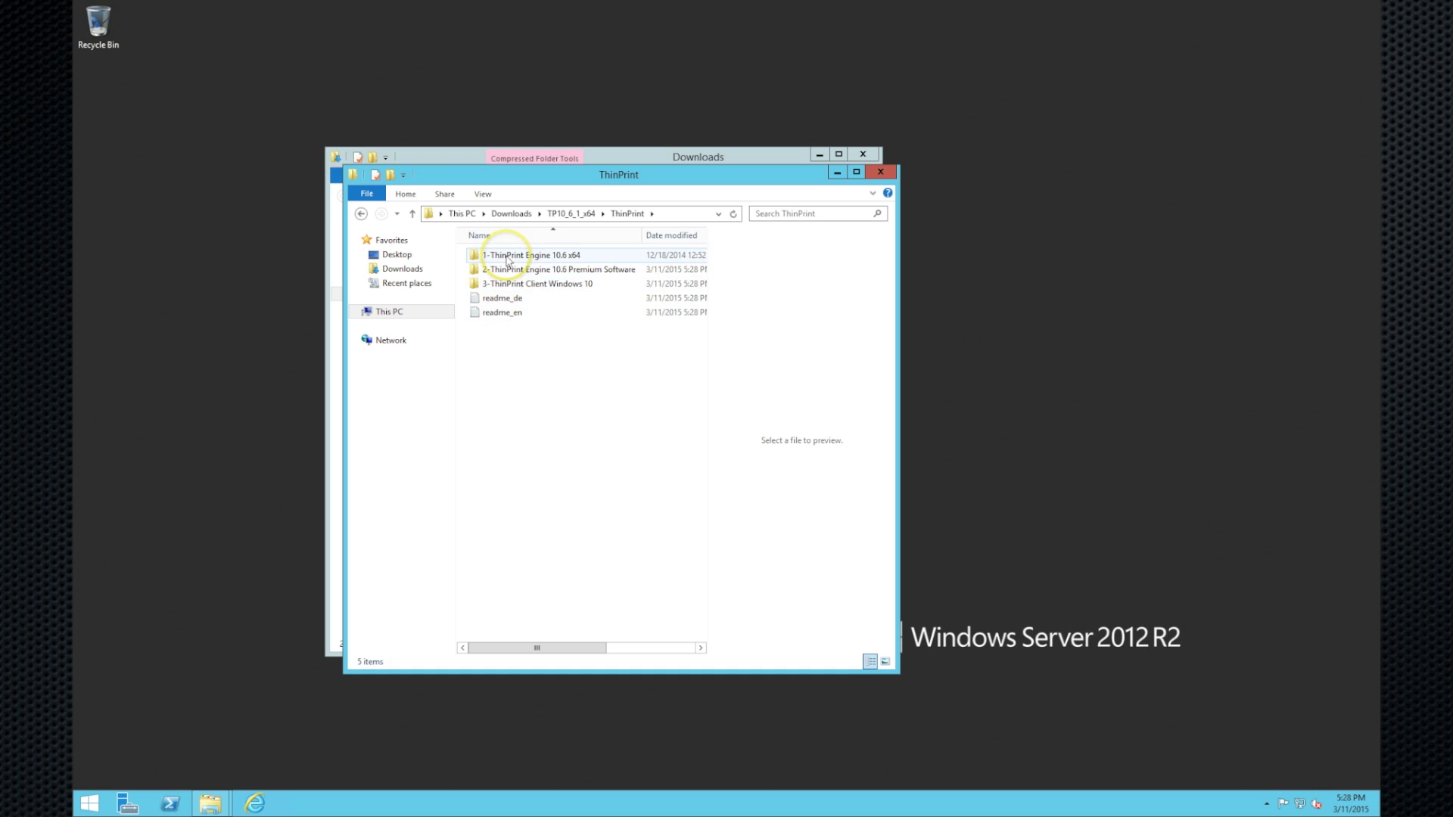
pyautogui.doubleClick(504, 258)
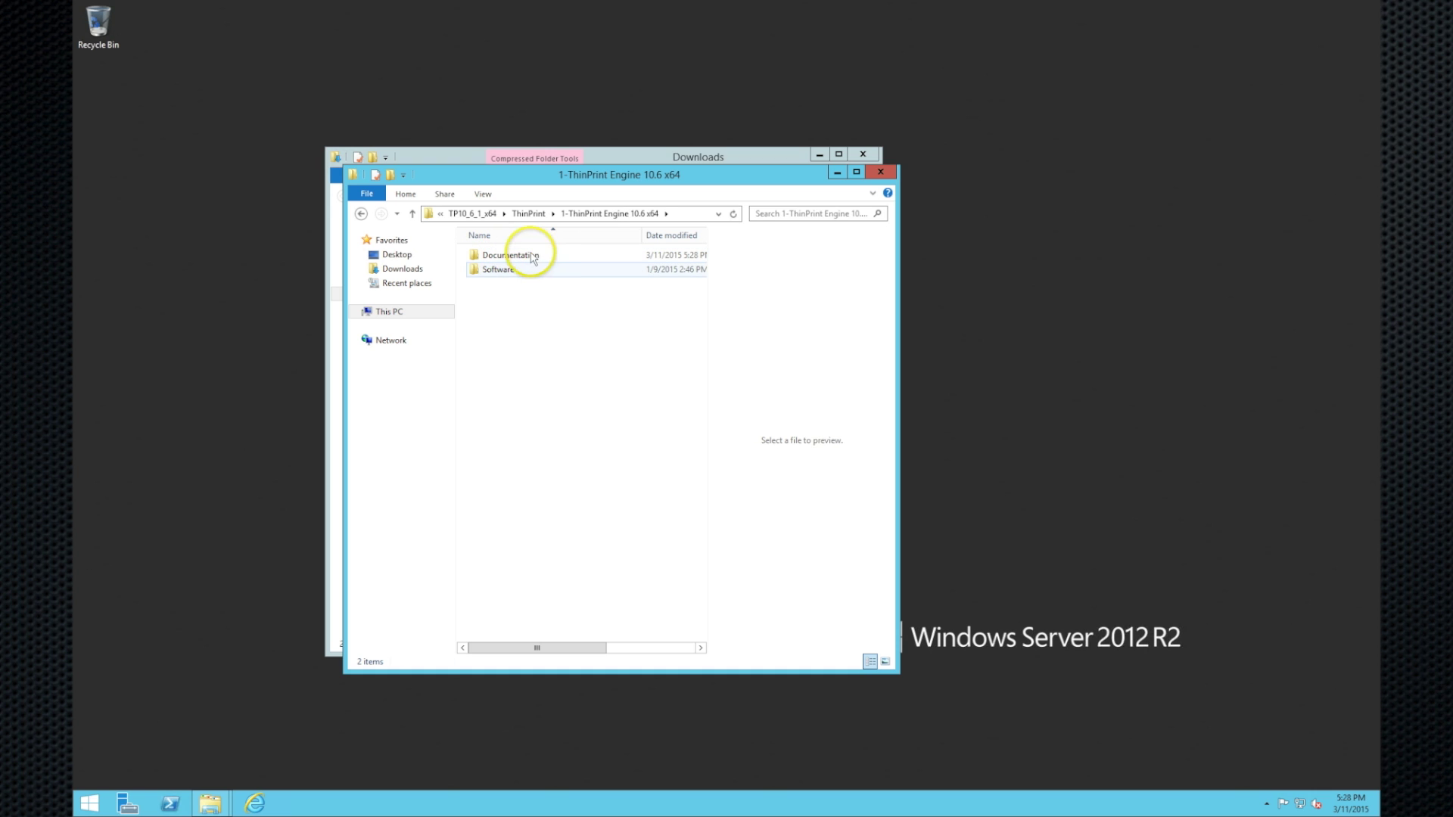
pyautogui.doubleClick(501, 270)
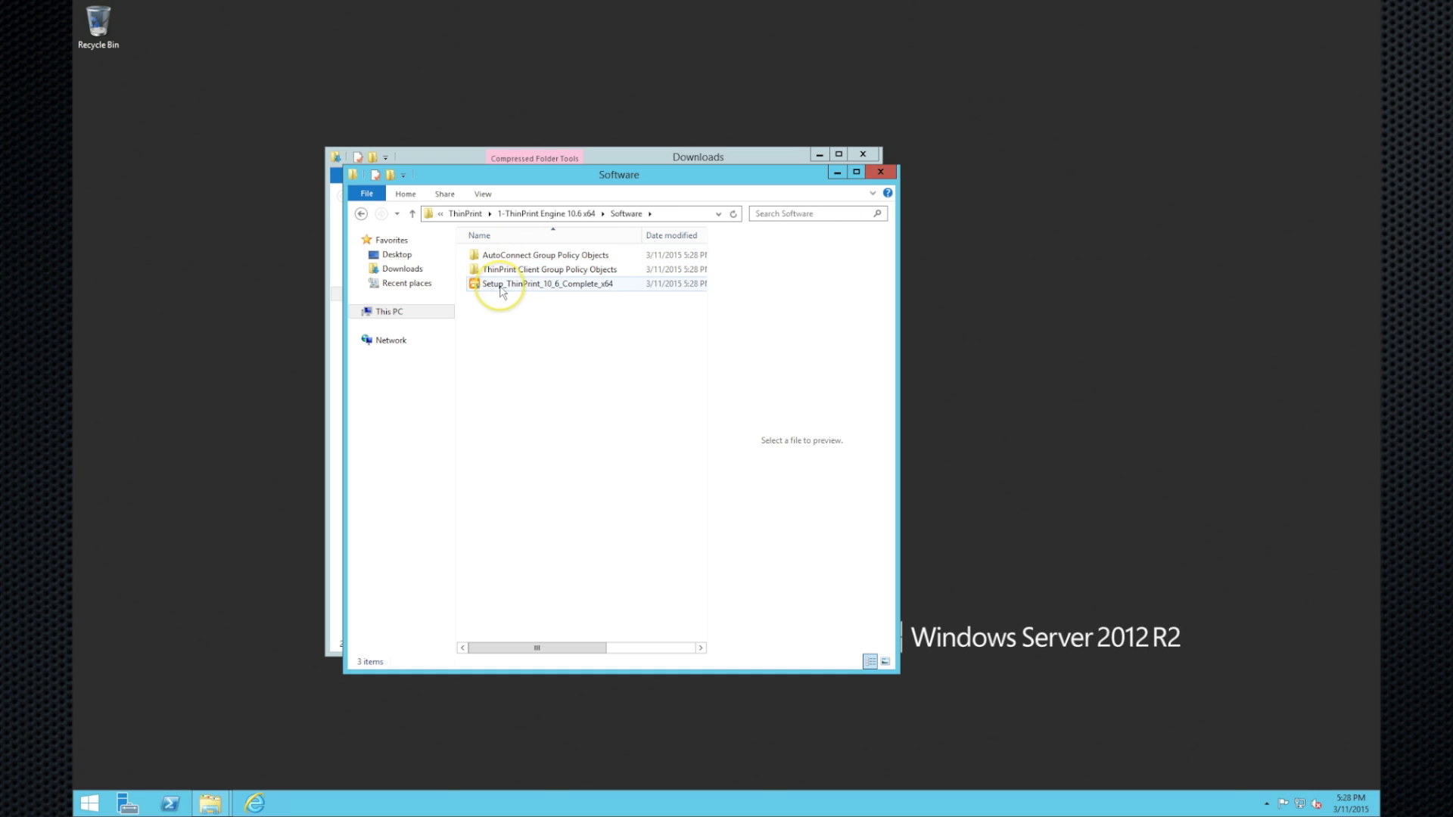
pyautogui.click(511, 286)
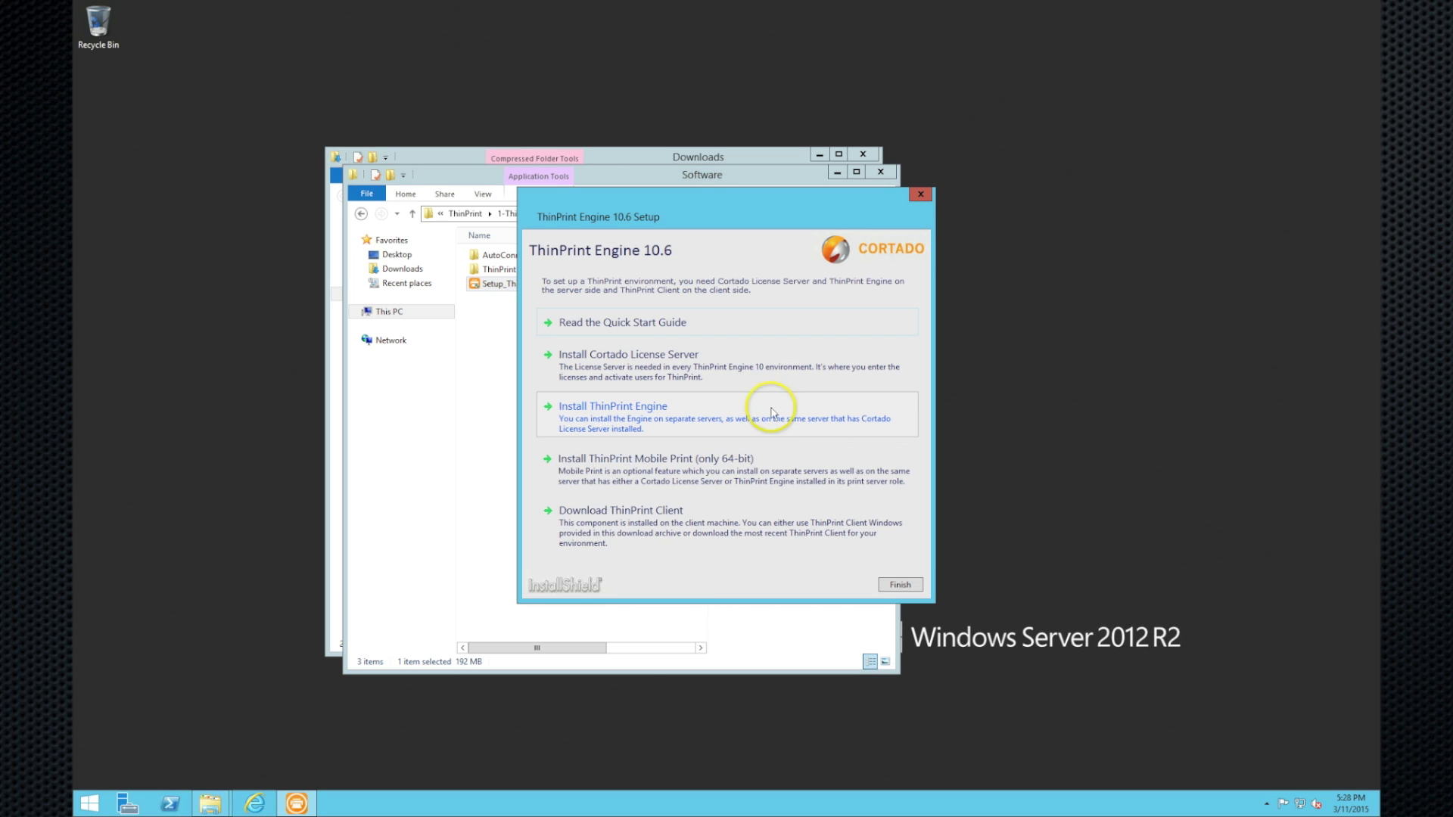
# Step: View the ThinPrint quick installation guide in Adobe Reader, then close Adobe Reader
pyautogui.click(608, 327)
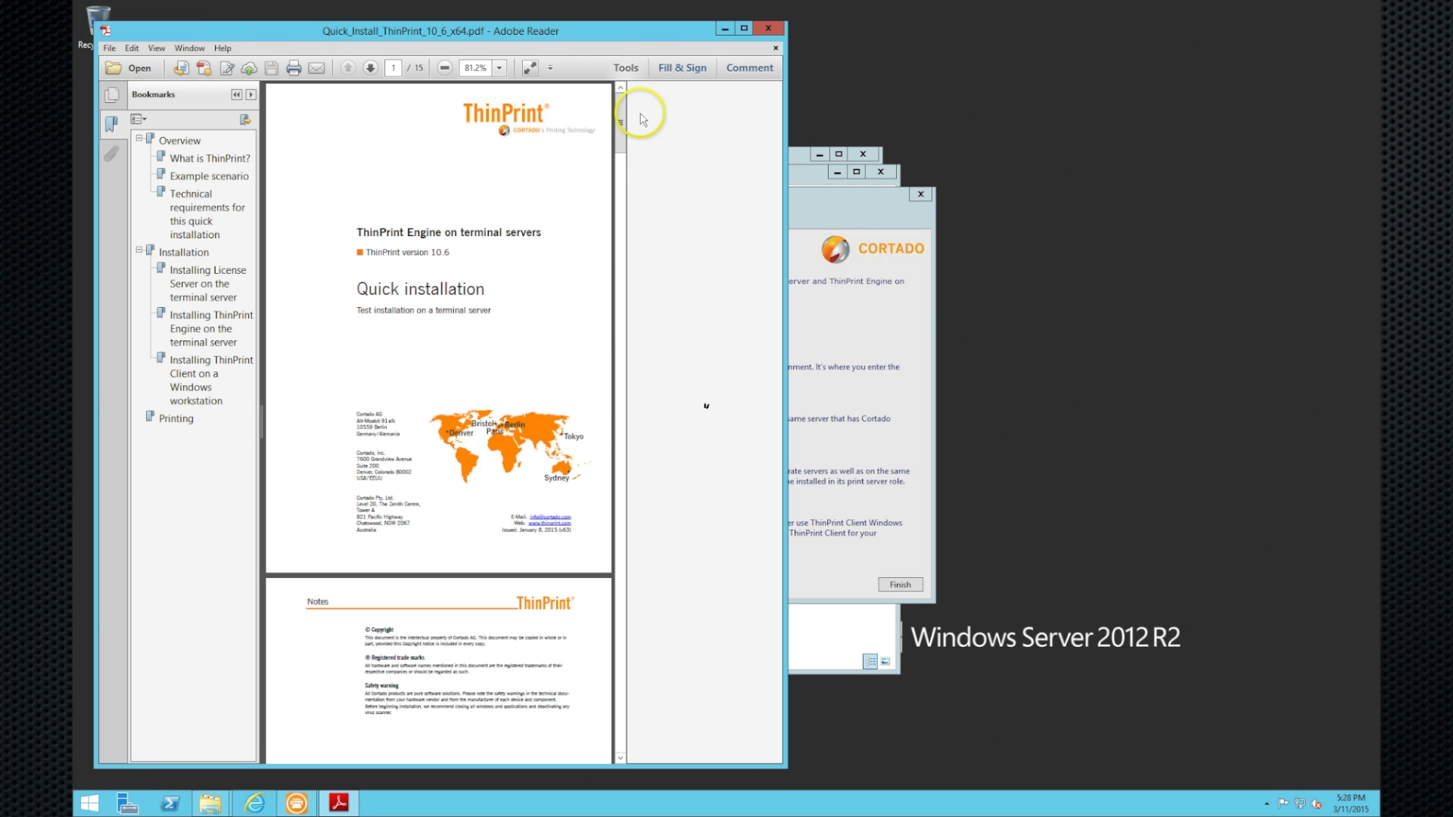
pyautogui.moveTo(624, 118)
pyautogui.mouseDown()
pyautogui.moveTo(634, 371)
pyautogui.moveTo(618, 383)
pyautogui.moveTo(619, 98)
pyautogui.mouseUp()
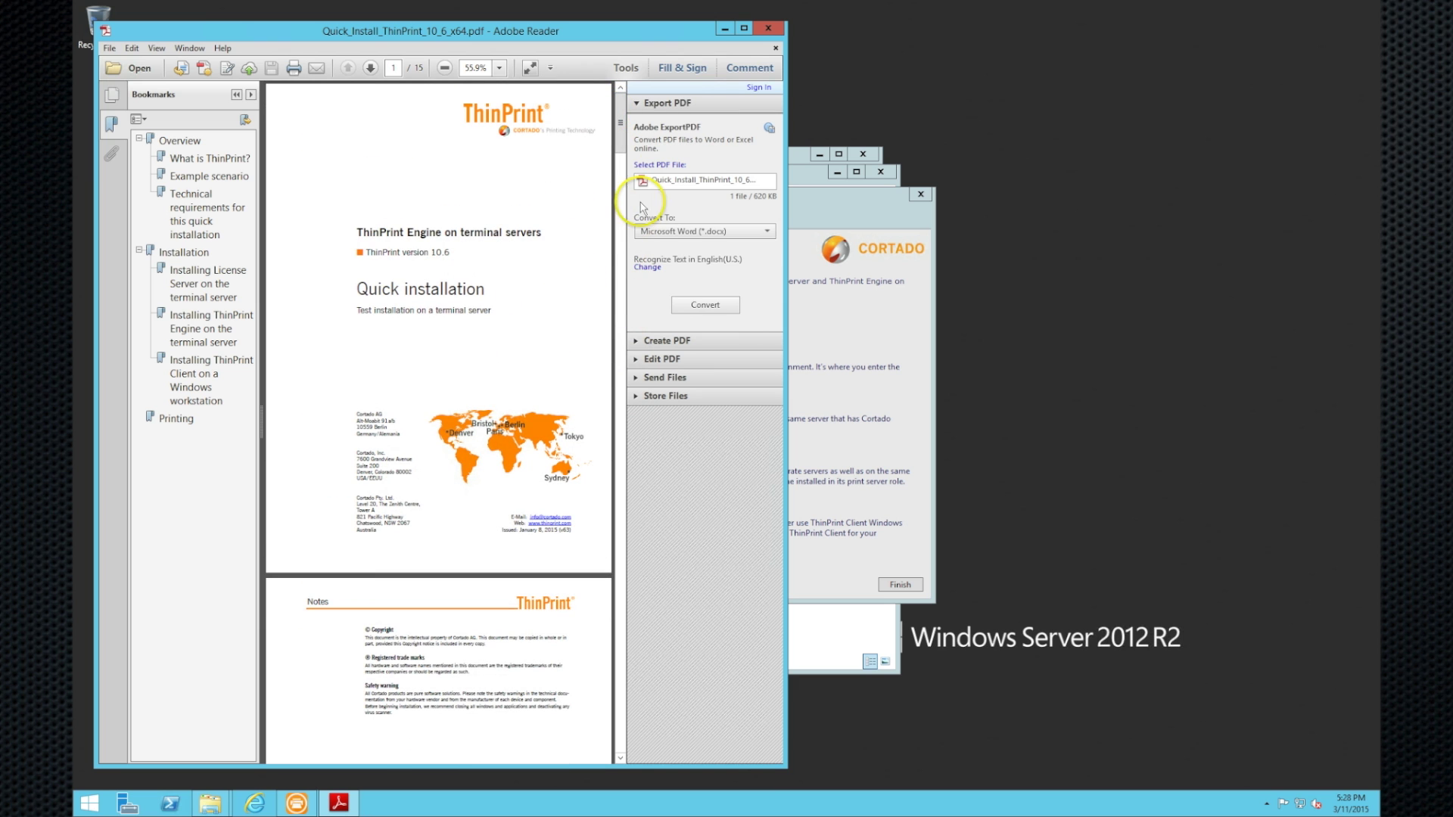
pyautogui.click(769, 30)
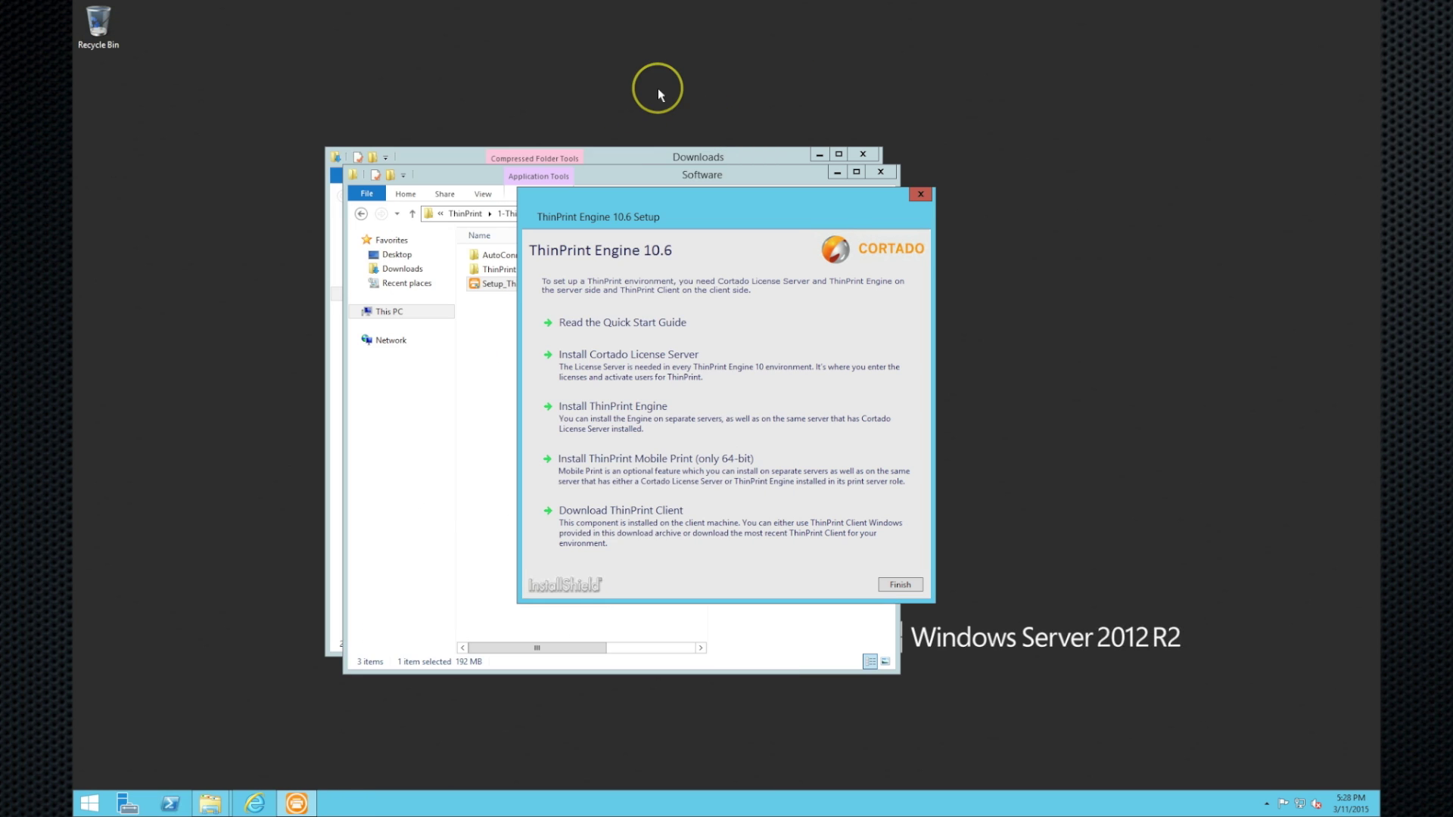
# Step: Choose Install Cortado License Server and run its requirements readiness check
pyautogui.click(631, 365)
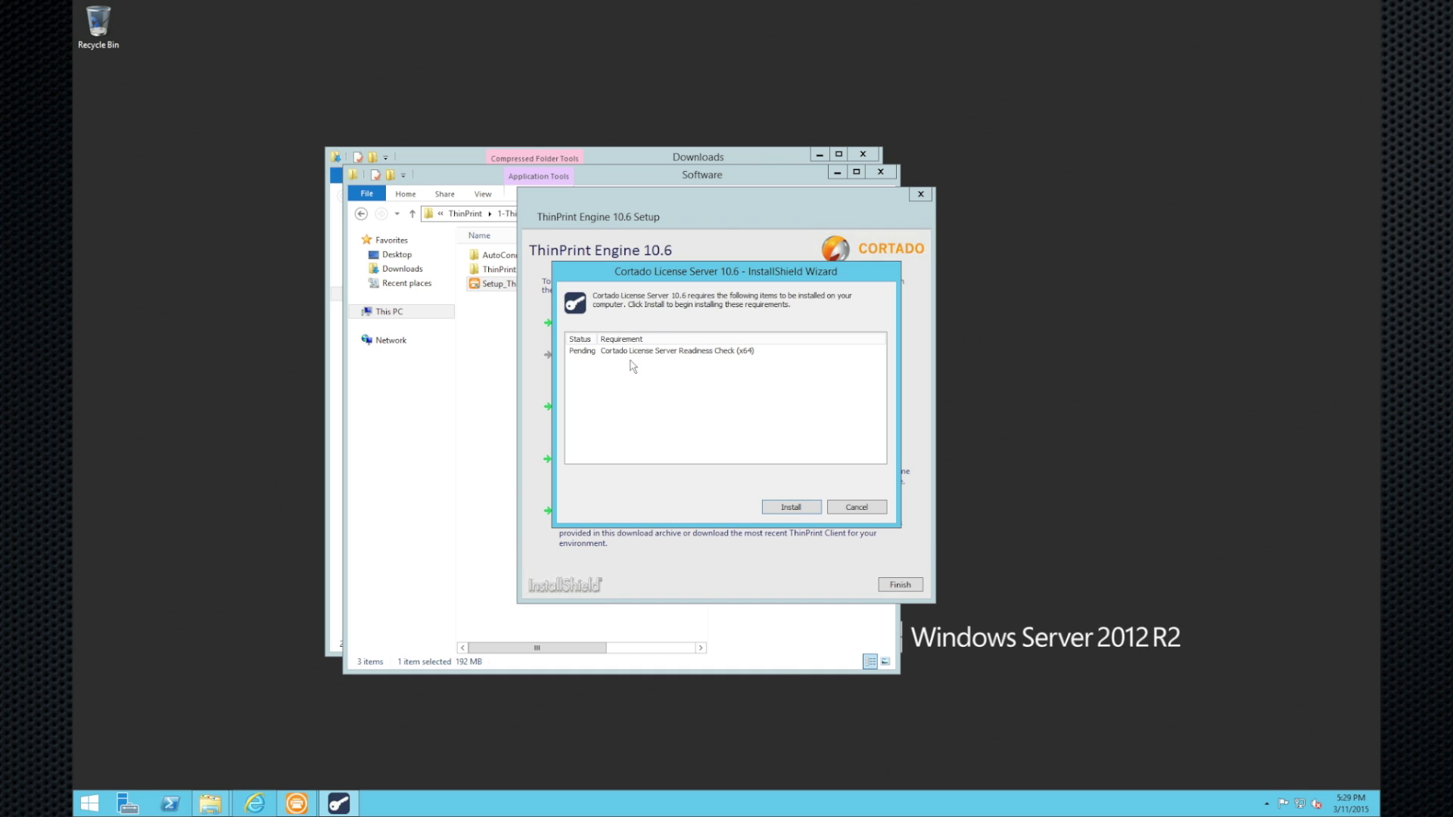
pyautogui.click(795, 507)
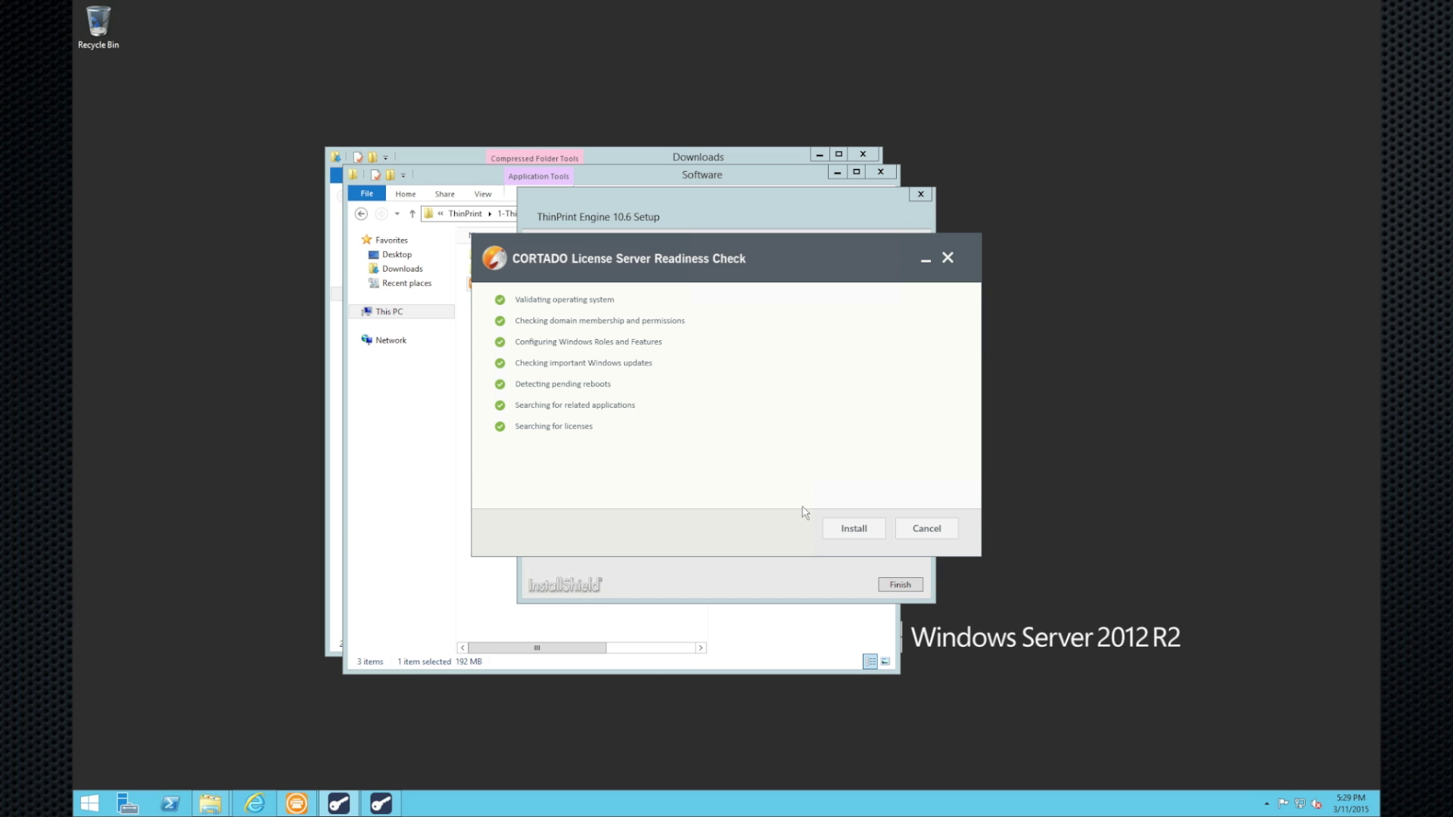
# Step: Run the Cortado License Server wizard, accepting the licence terms and default destination folder
pyautogui.click(854, 528)
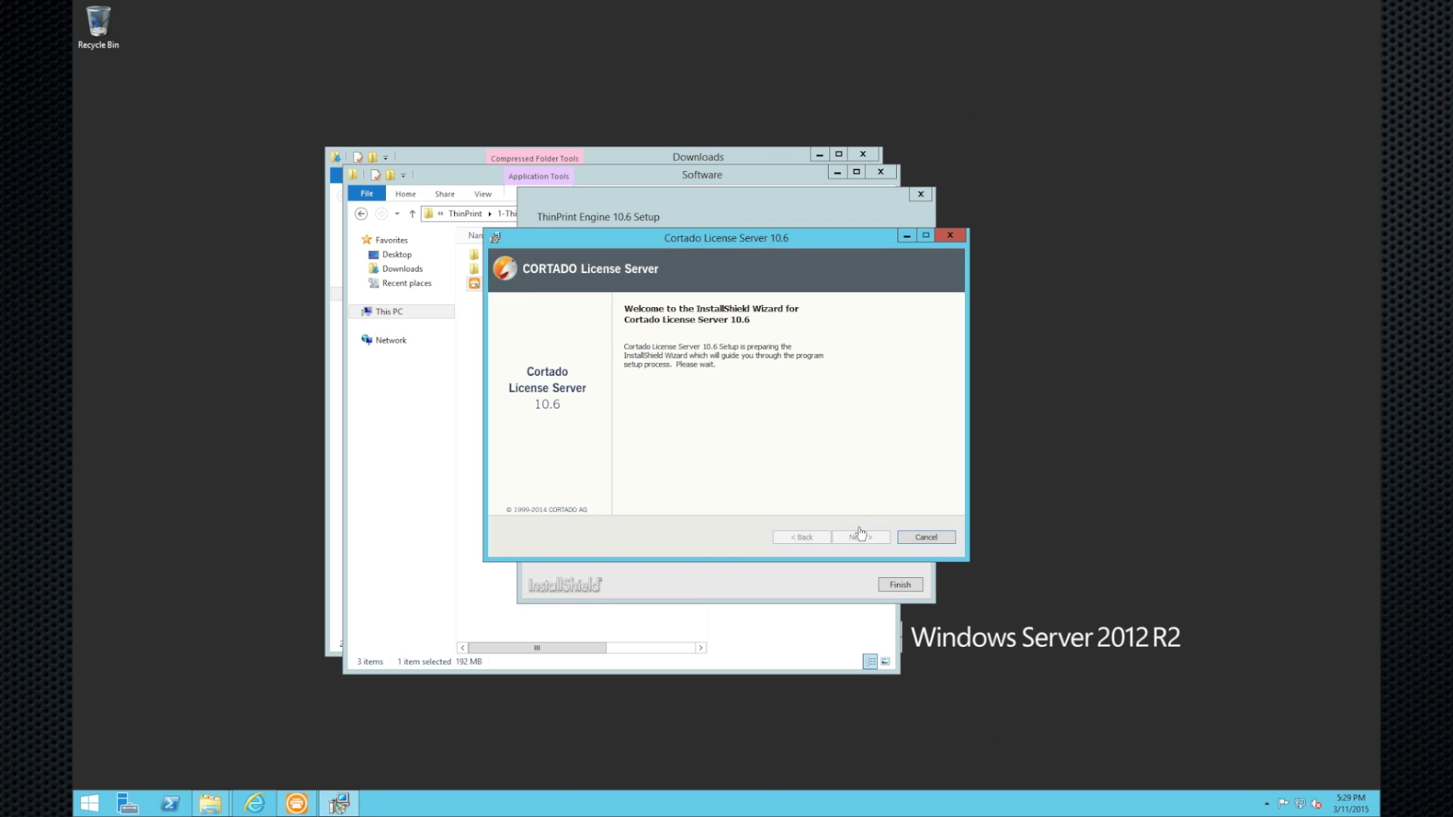
pyautogui.click(860, 535)
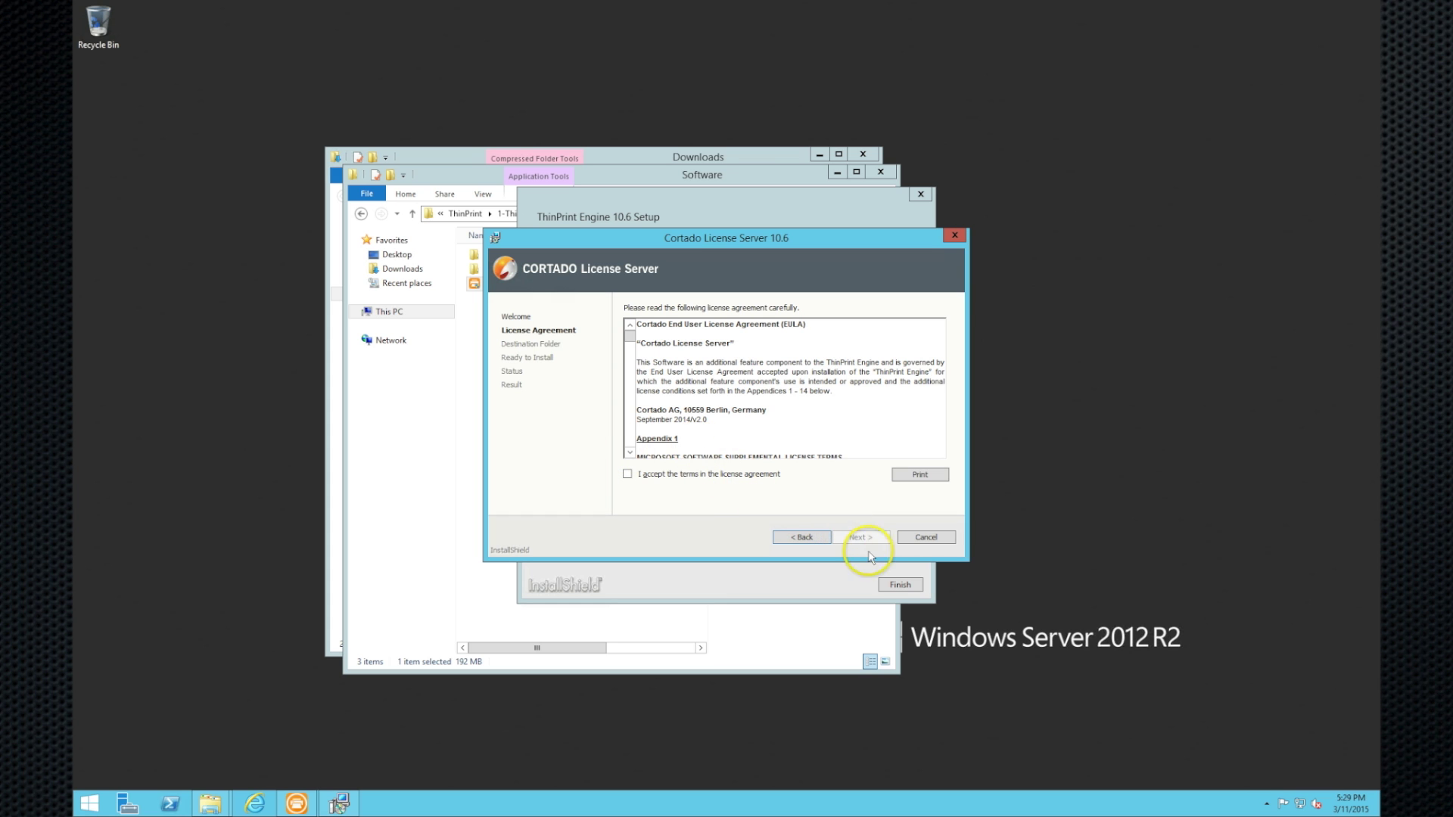
pyautogui.click(628, 474)
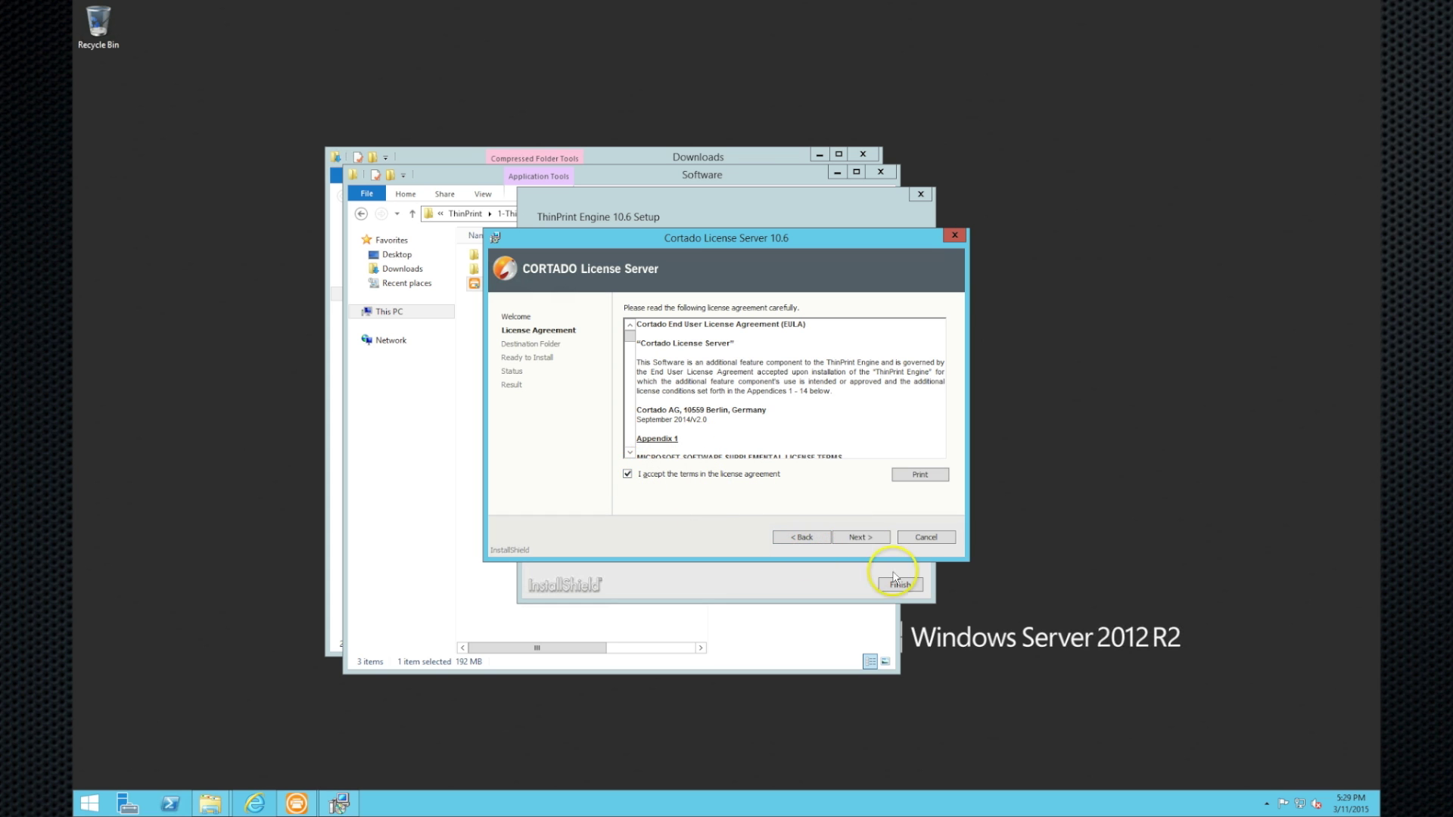
pyautogui.click(860, 538)
pyautogui.click(860, 538)
pyautogui.click(861, 538)
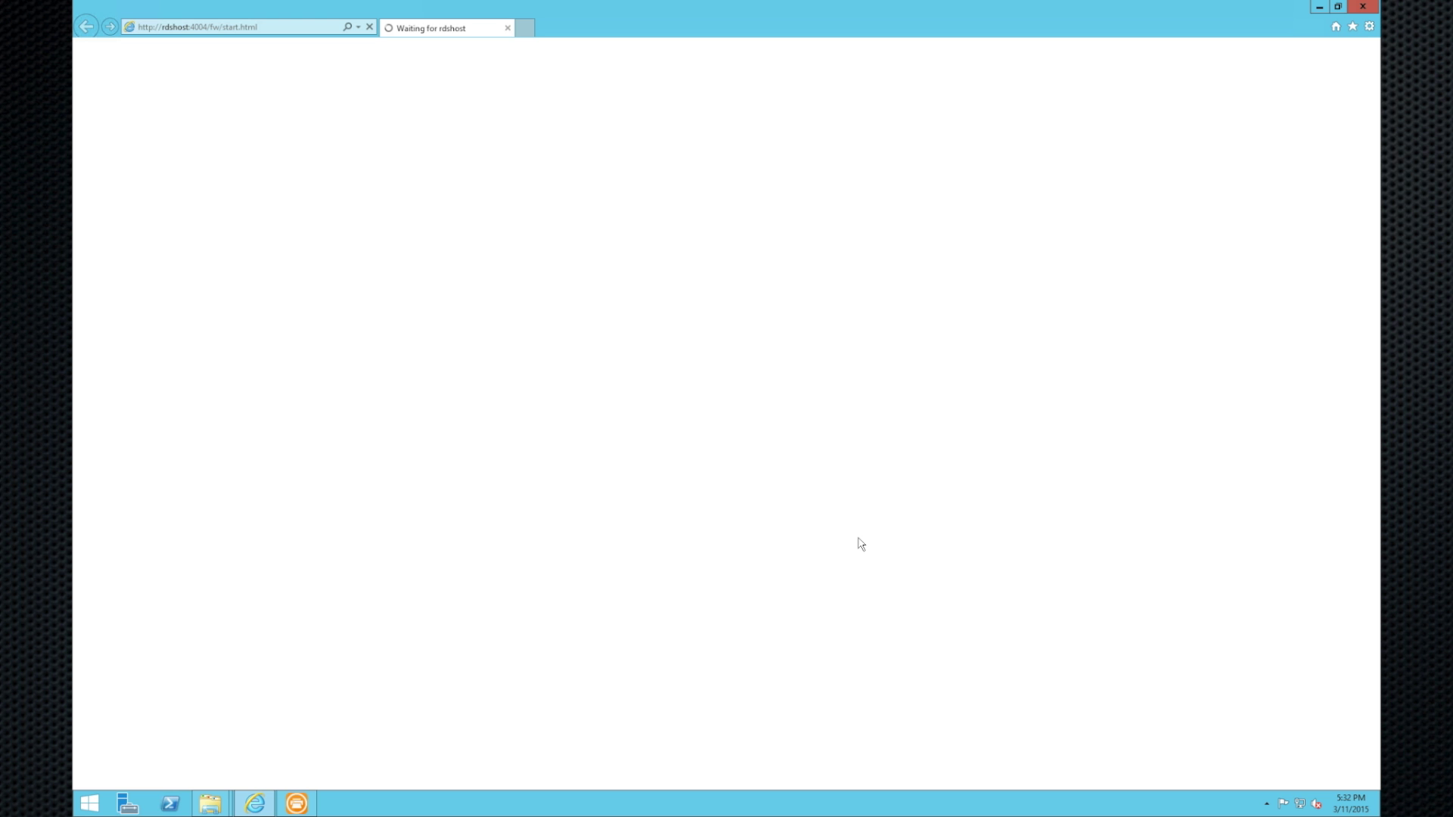
# Step: Log in to the Cortado Management Console with the domain admin account and password, then close the browser
pyautogui.click(737, 254)
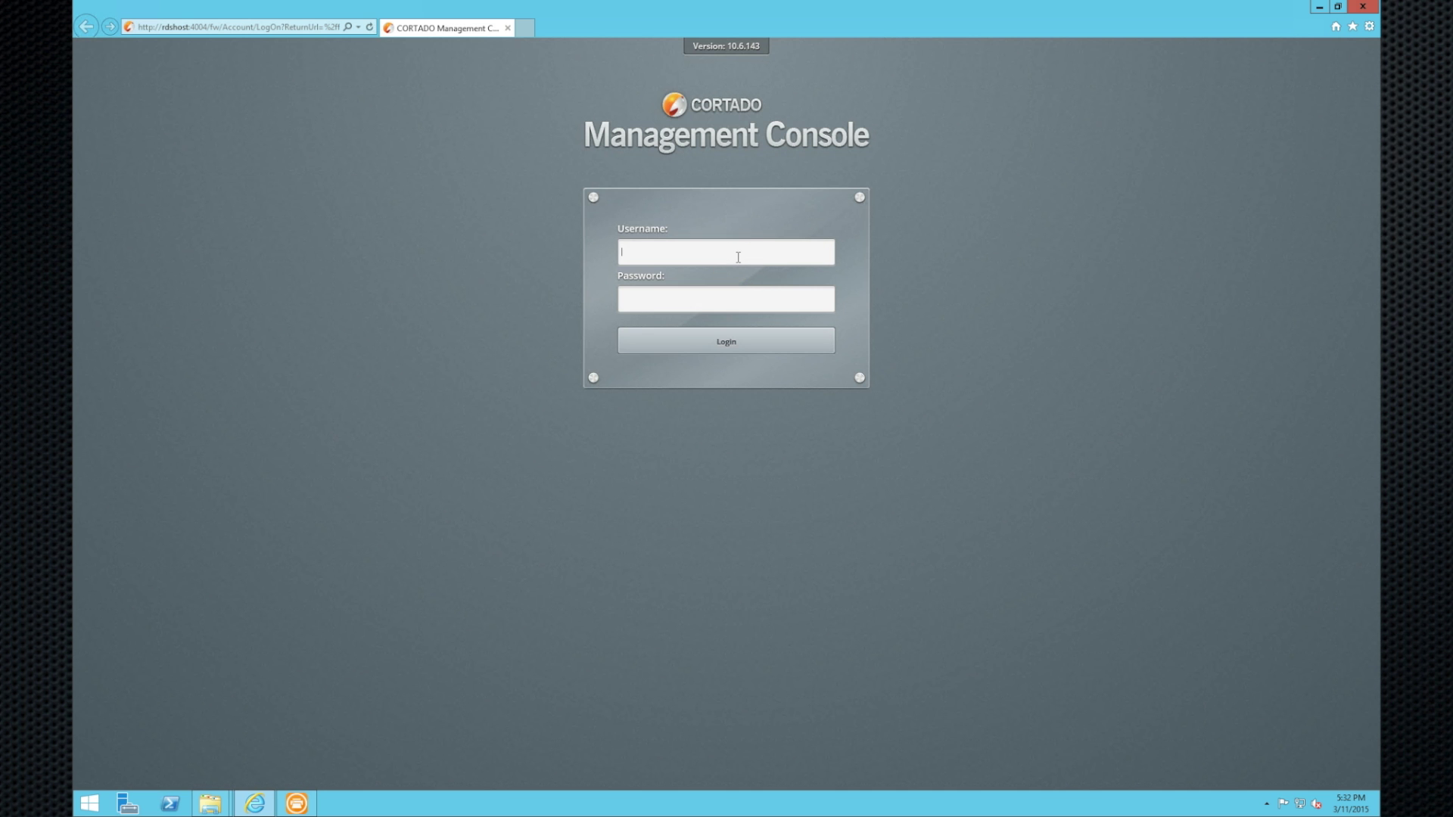
pyautogui.write('cortsol\\admin')
pyautogui.press('Tab')
pyautogui.write('**********')
pyautogui.press('Return')
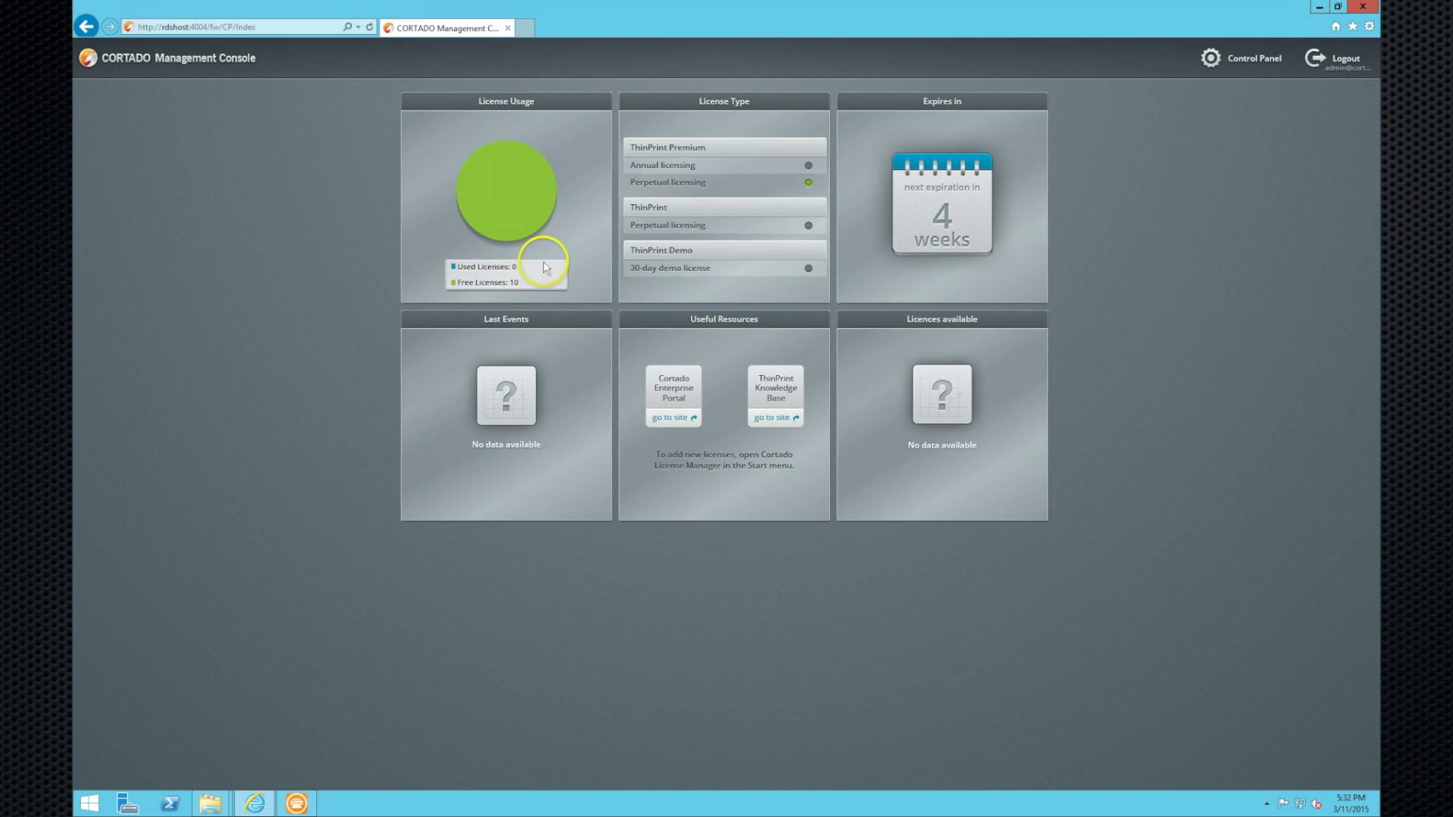
pyautogui.click(1364, 9)
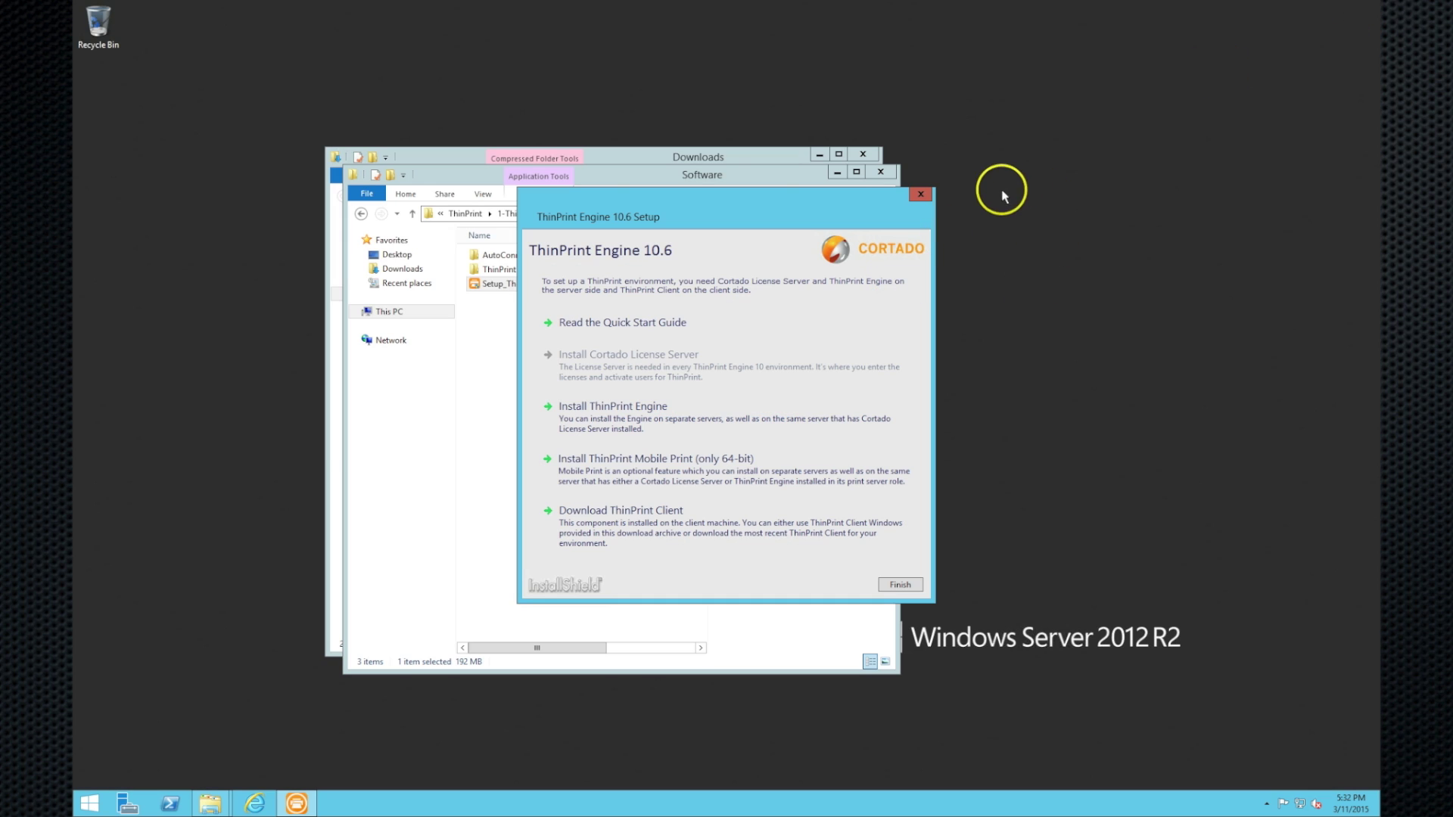
# Step: Close both Explorer windows, start the ThinPrint Engine installer, and accept its licence agreement
pyautogui.click(879, 171)
pyautogui.click(862, 154)
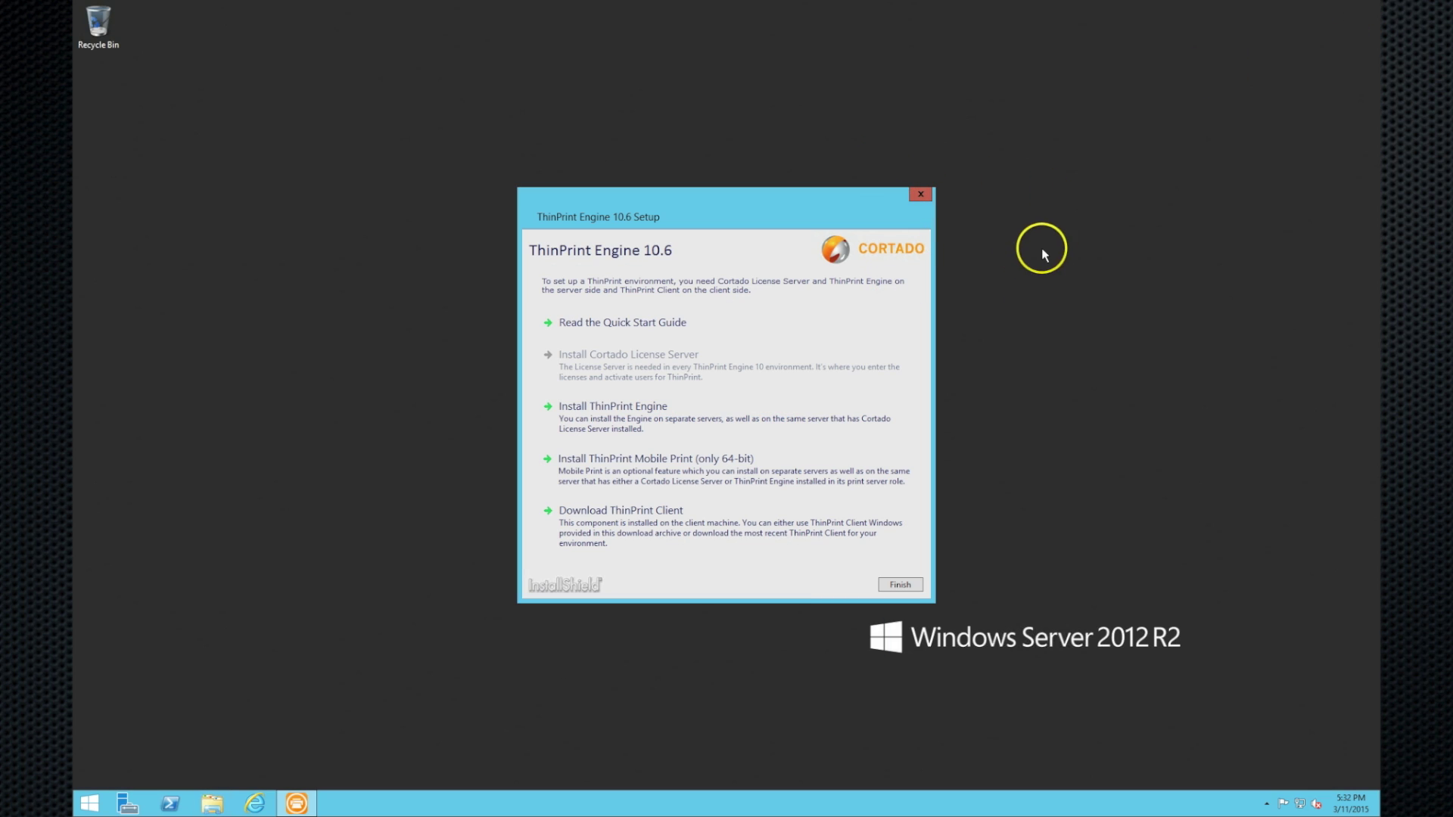
pyautogui.click(613, 421)
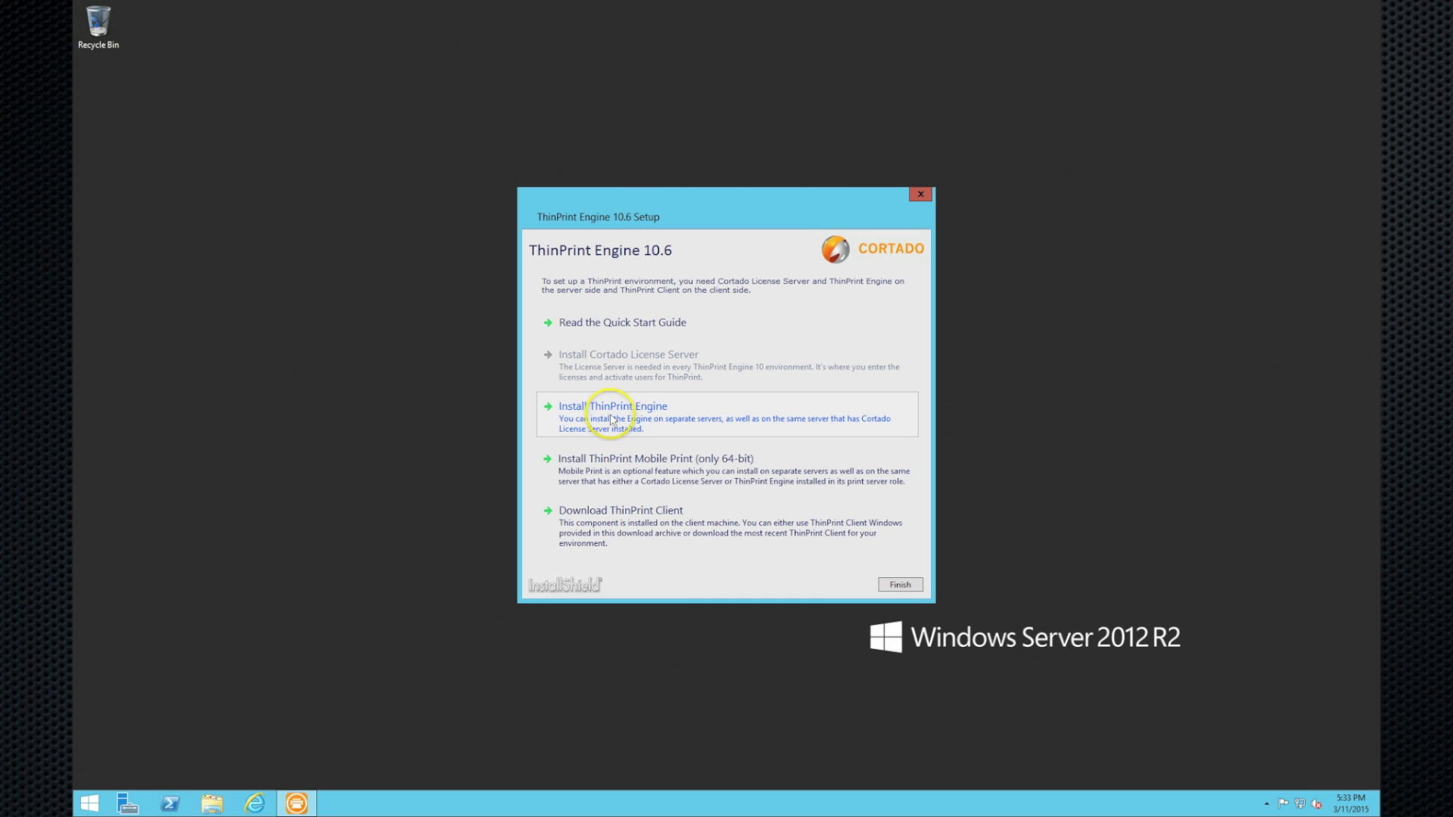
pyautogui.click(766, 432)
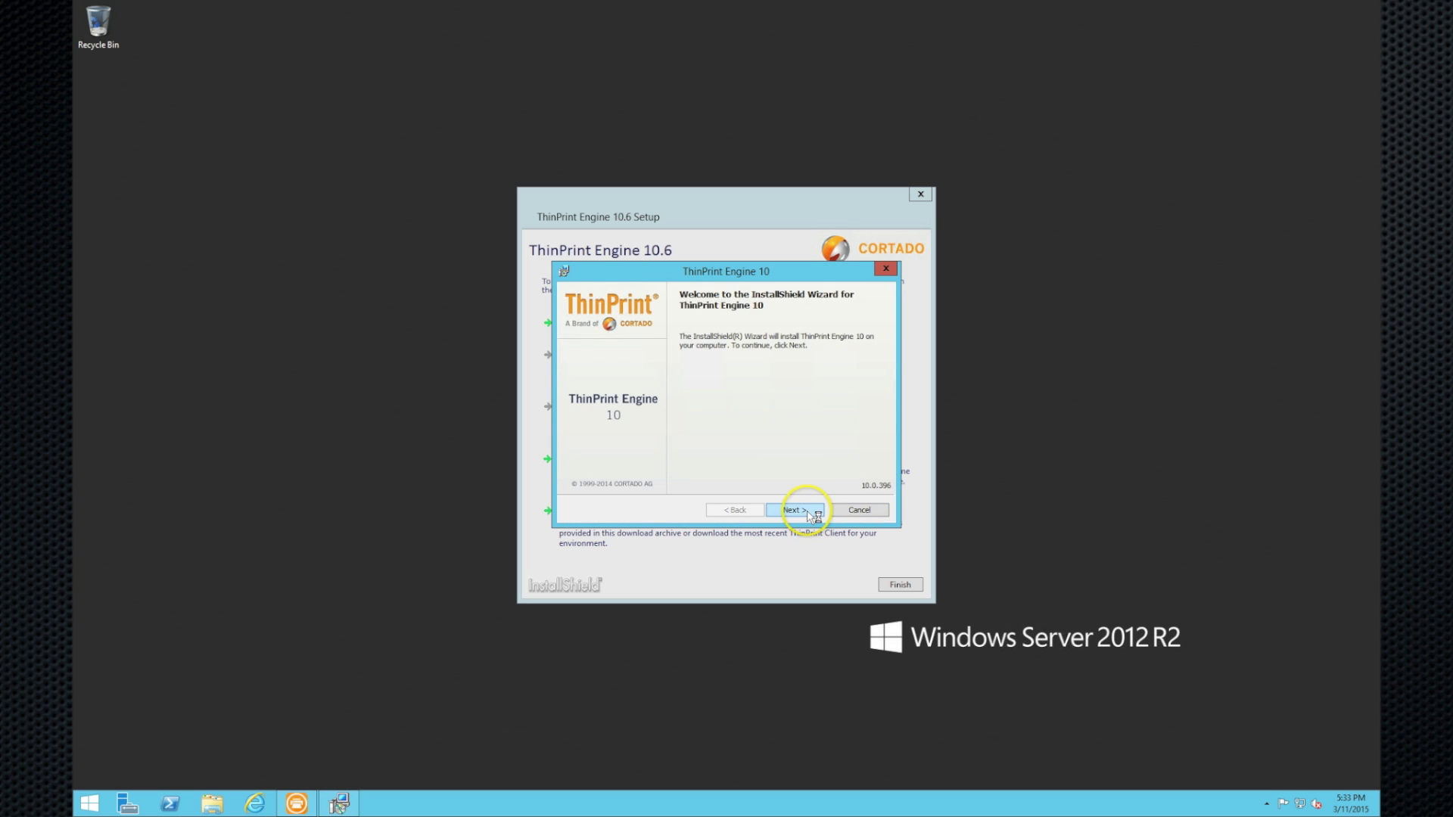
pyautogui.click(805, 511)
pyautogui.click(665, 461)
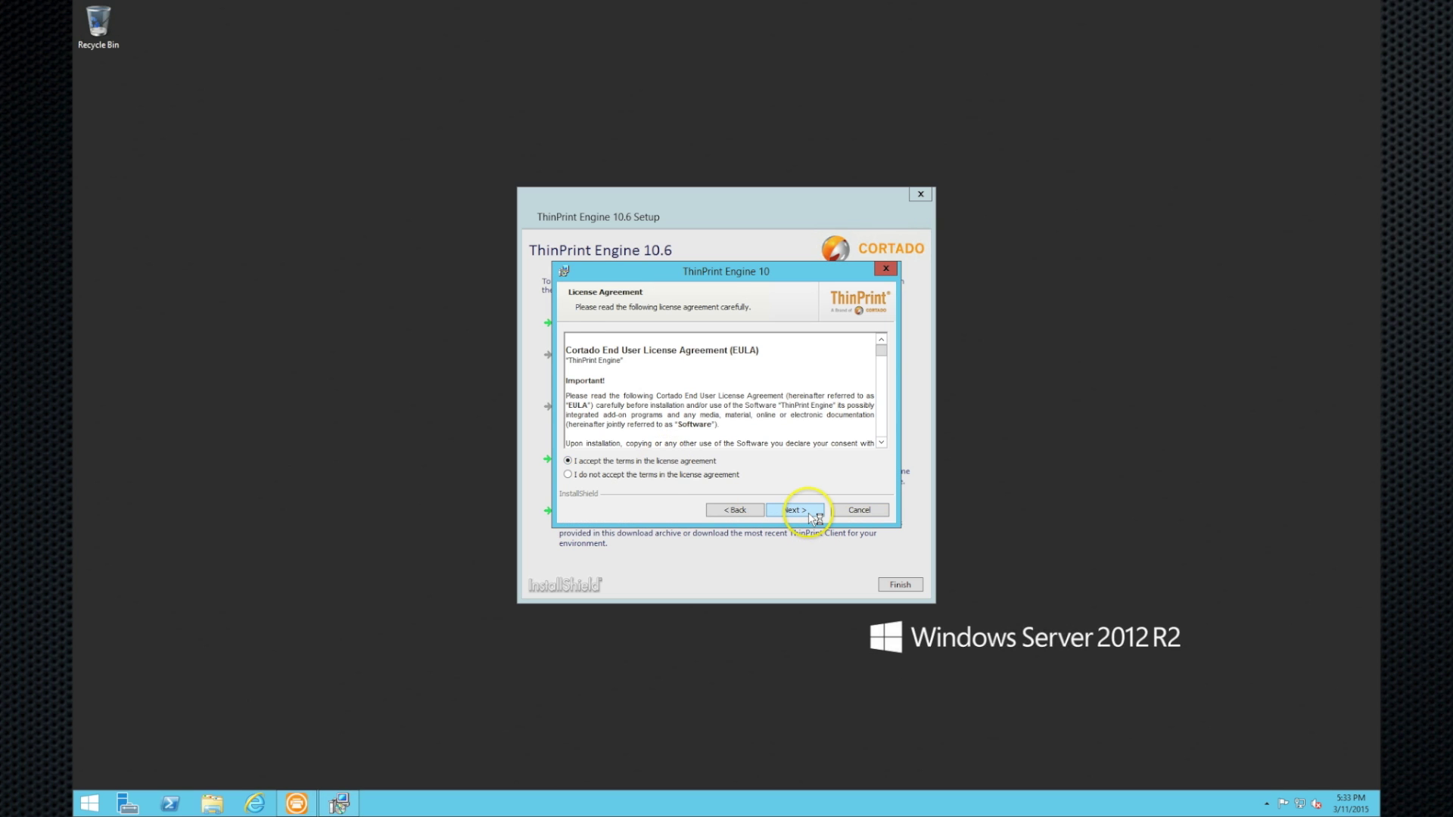
pyautogui.click(813, 517)
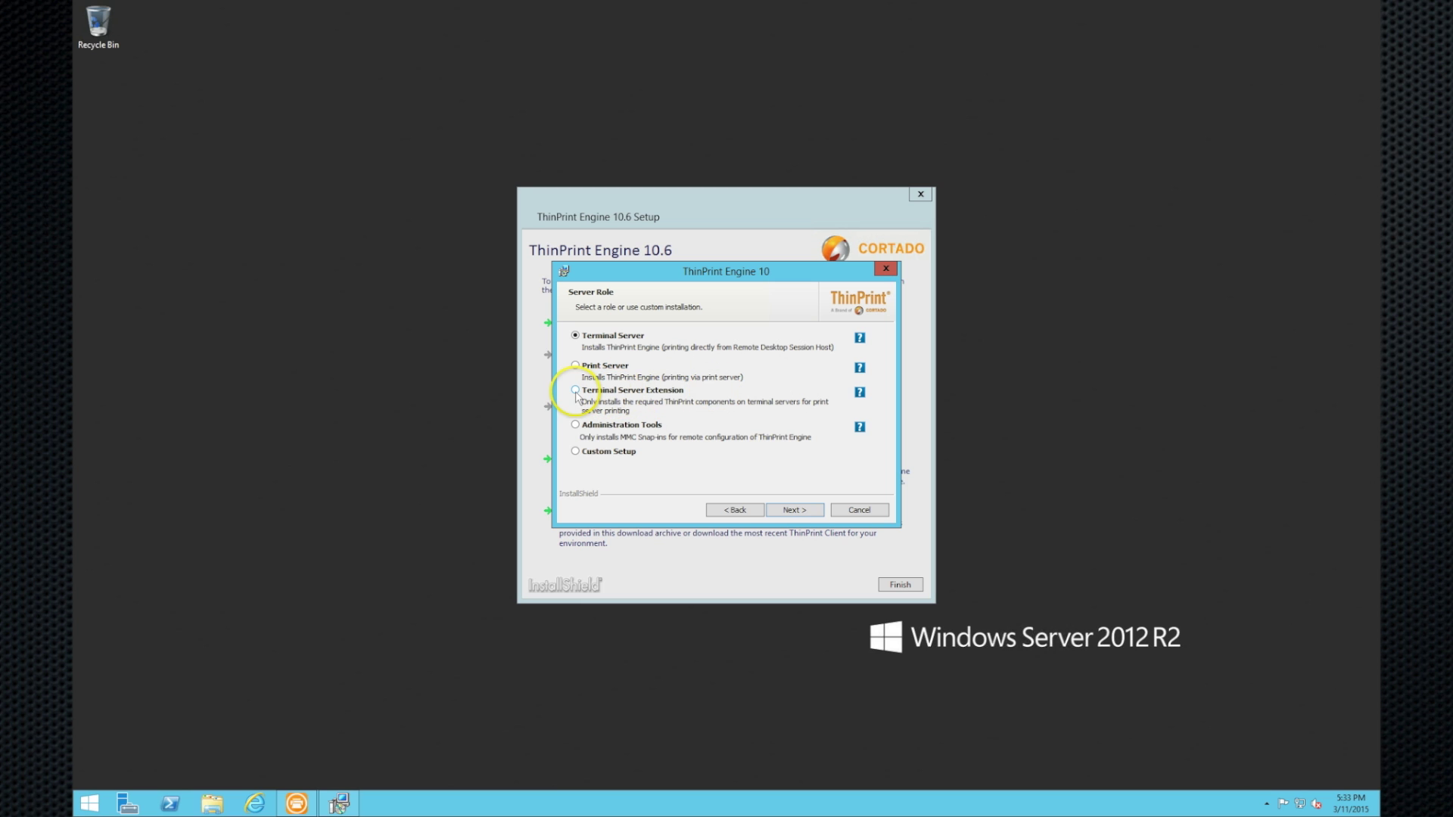
# Step: Choose the Terminal Server role, keep RDSHOST as licence server and the default folder, and install
pyautogui.click(664, 393)
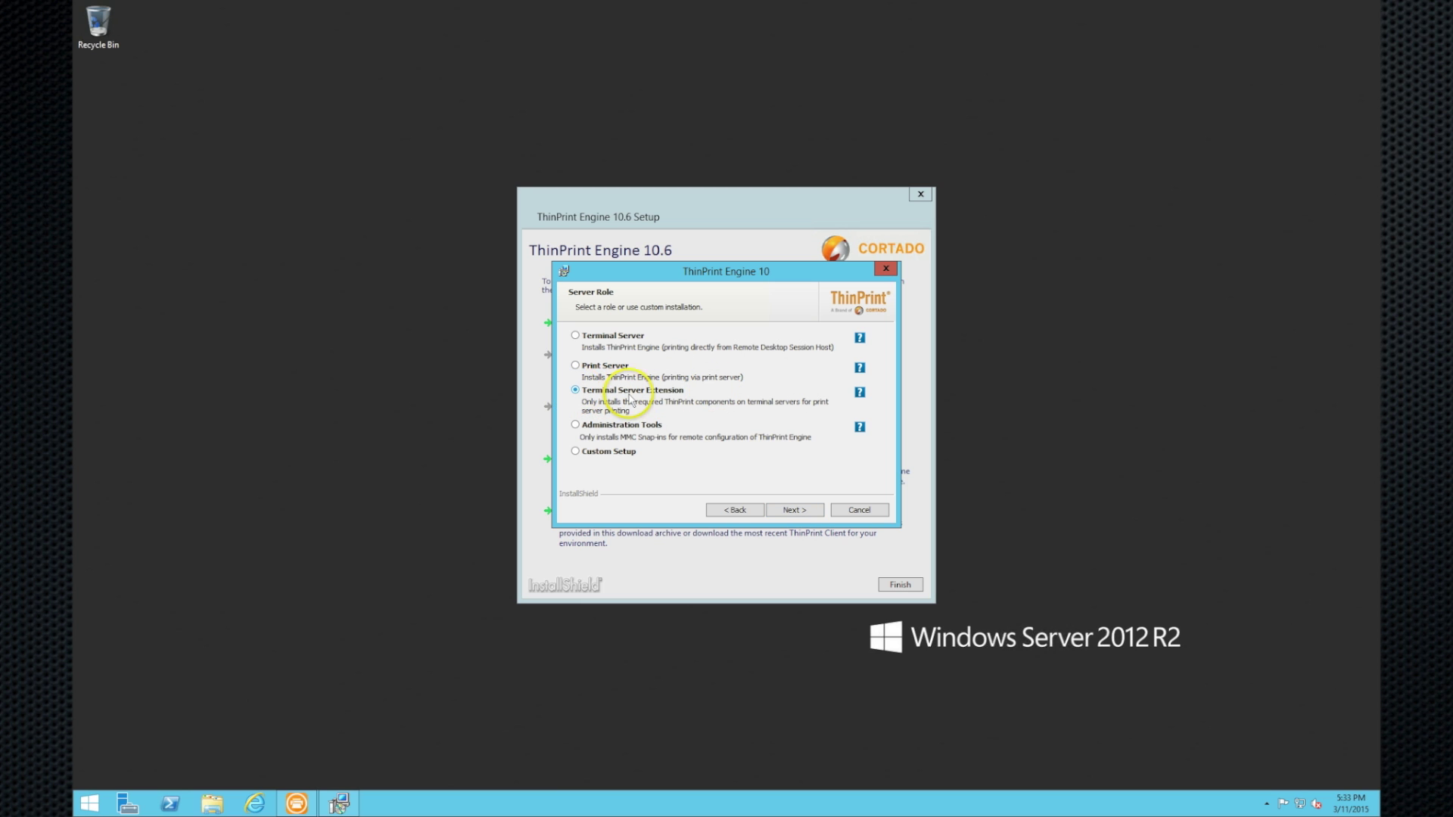
pyautogui.click(609, 336)
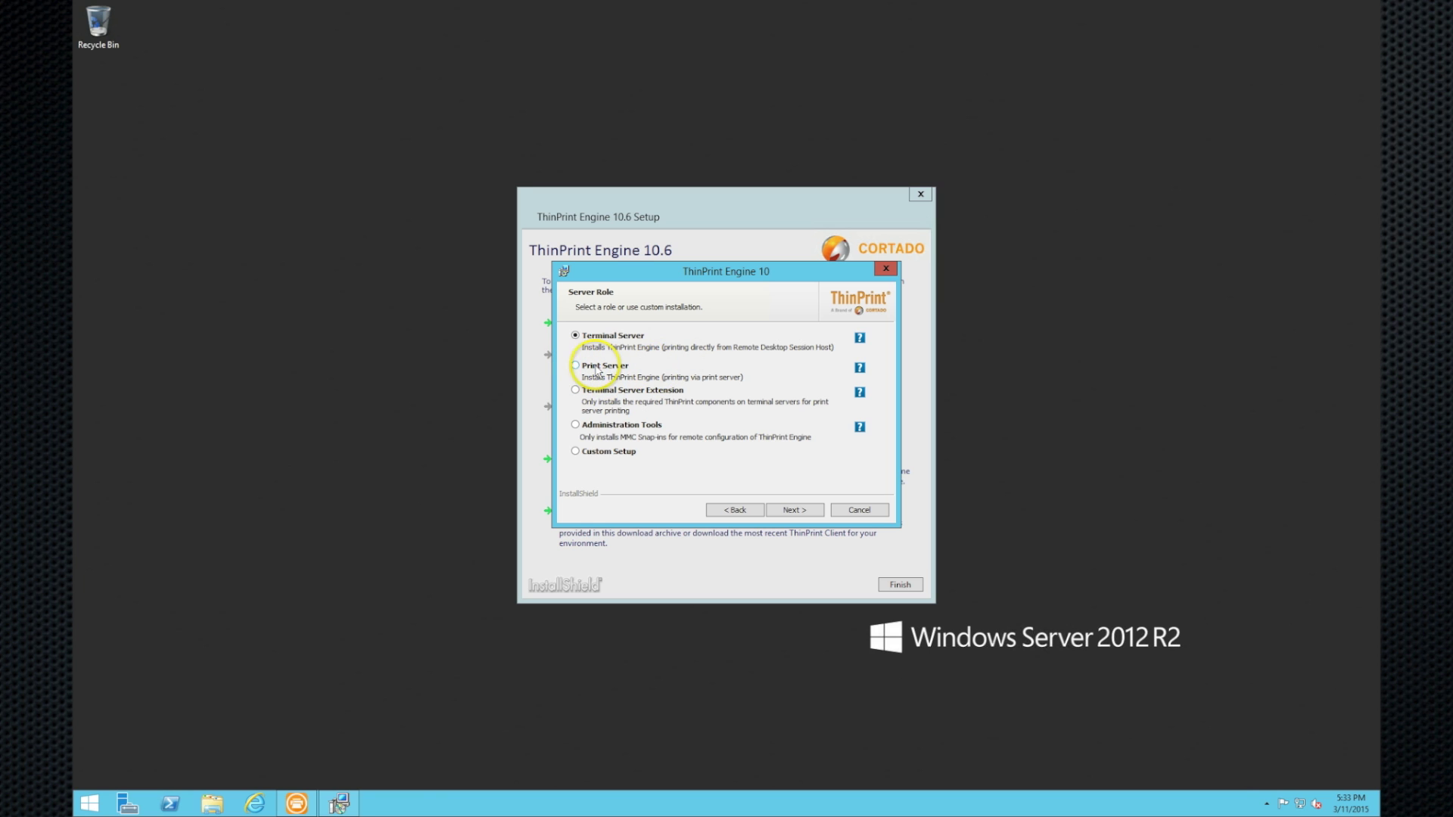
pyautogui.click(783, 516)
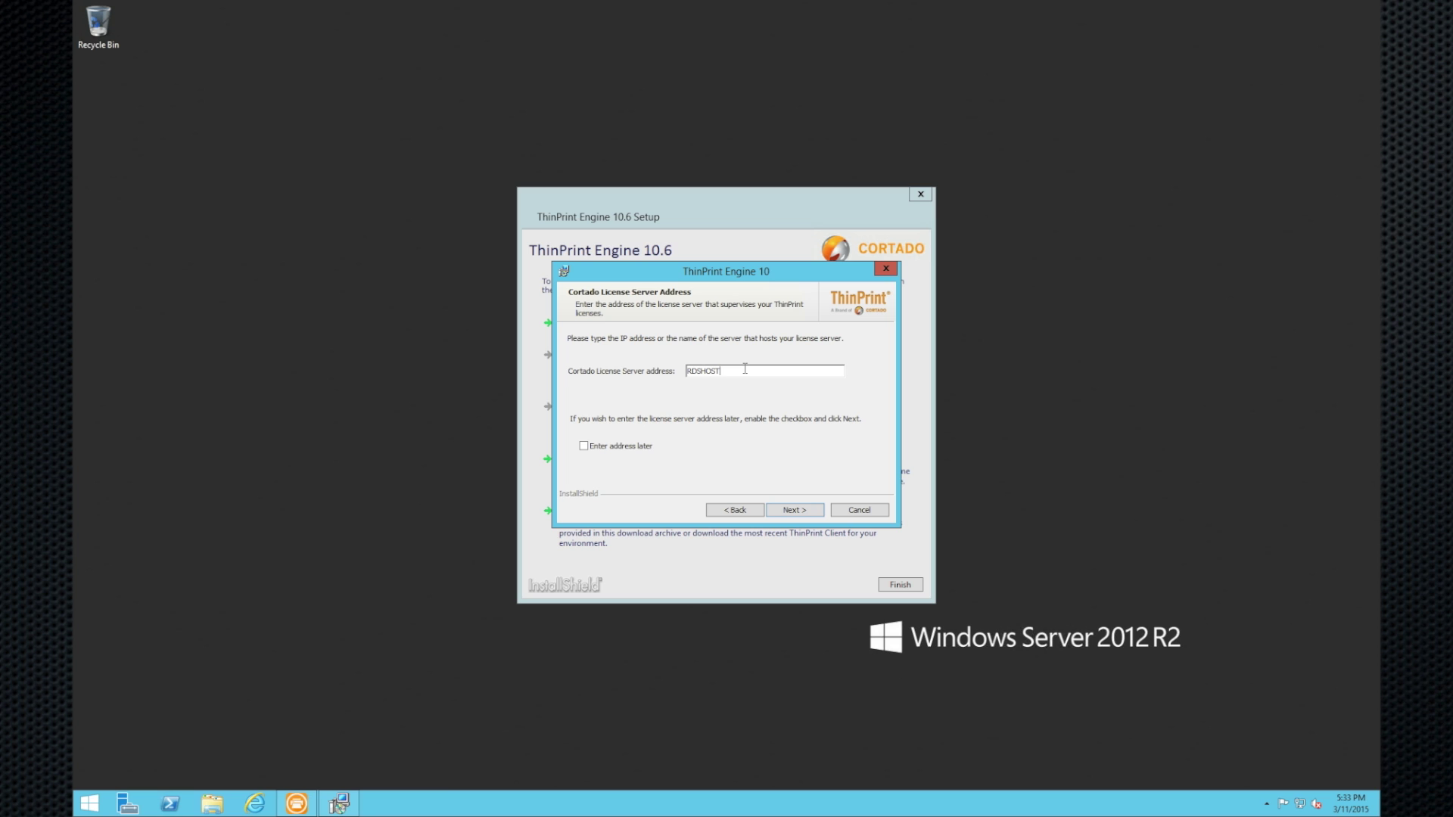
pyautogui.moveTo(681, 369); pyautogui.dragTo(740, 382)
pyautogui.click(792, 510)
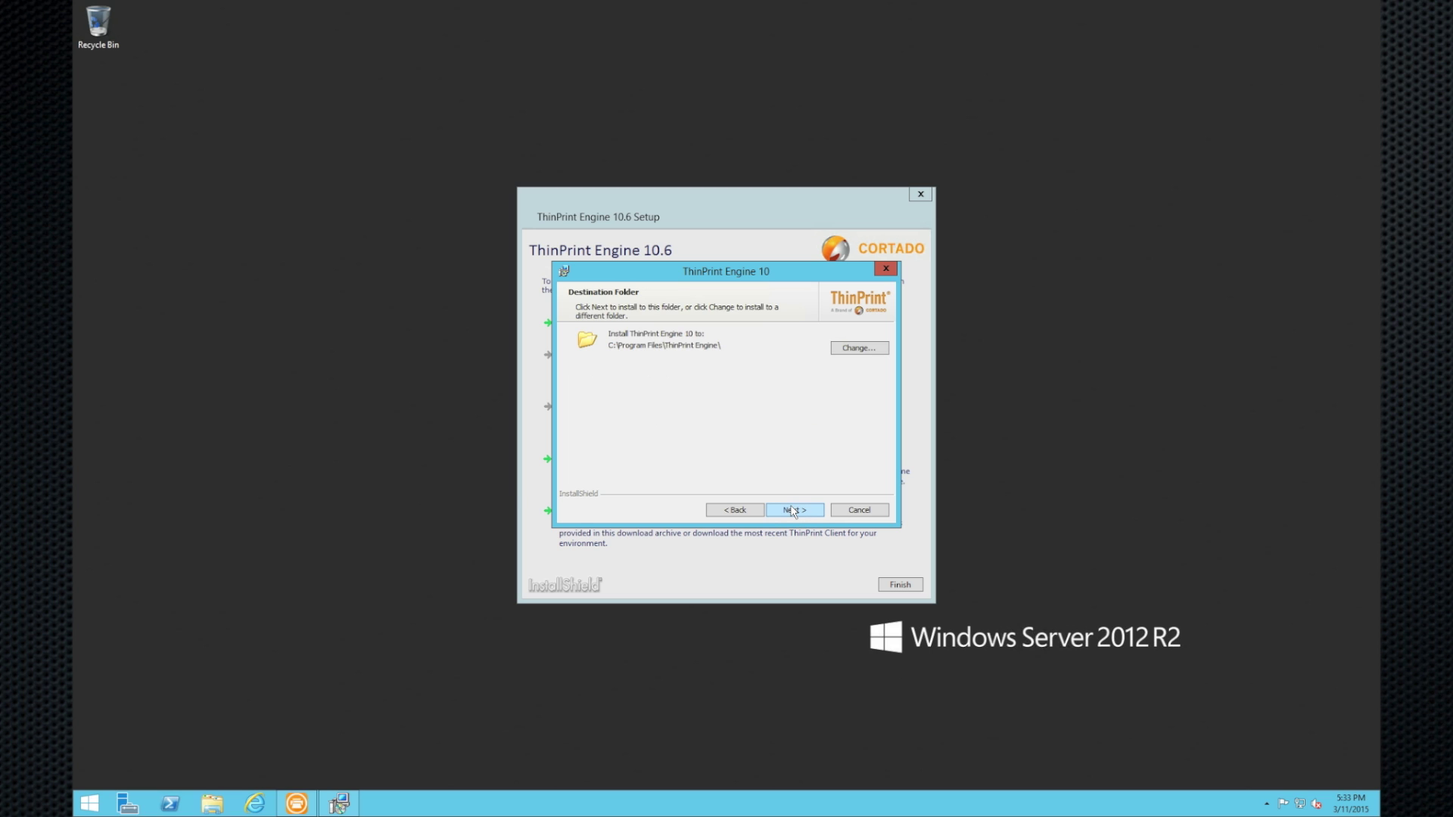
pyautogui.click(793, 510)
pyautogui.click(792, 511)
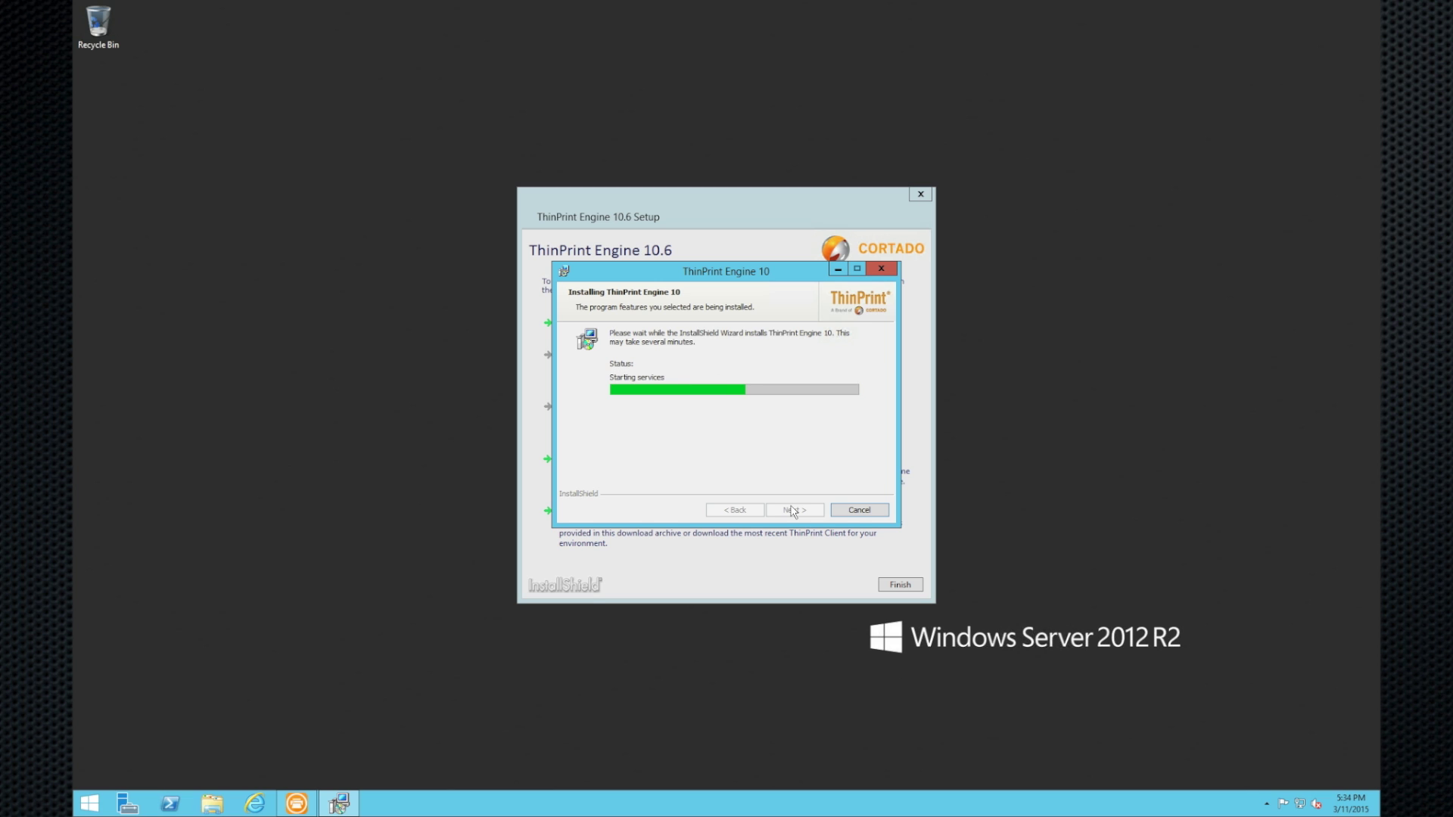
# Step: Finish the engine wizard, move the restart prompt aside, and follow the Download ThinPrint Client link
pyautogui.click(793, 511)
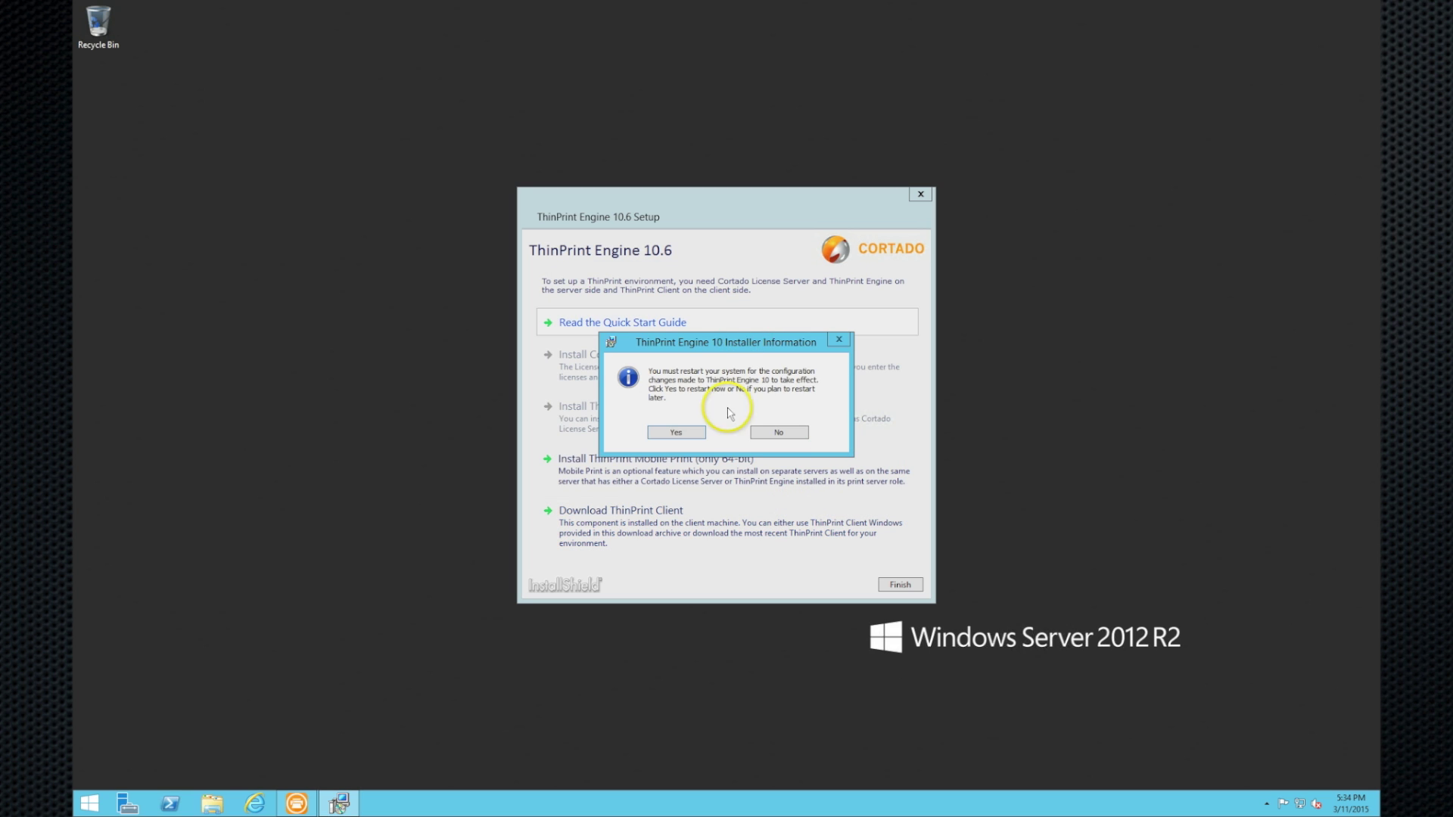
pyautogui.moveTo(1009, 329)
pyautogui.mouseDown()
pyautogui.moveTo(1037, 325)
pyautogui.moveTo(1032, 342)
pyautogui.mouseUp()
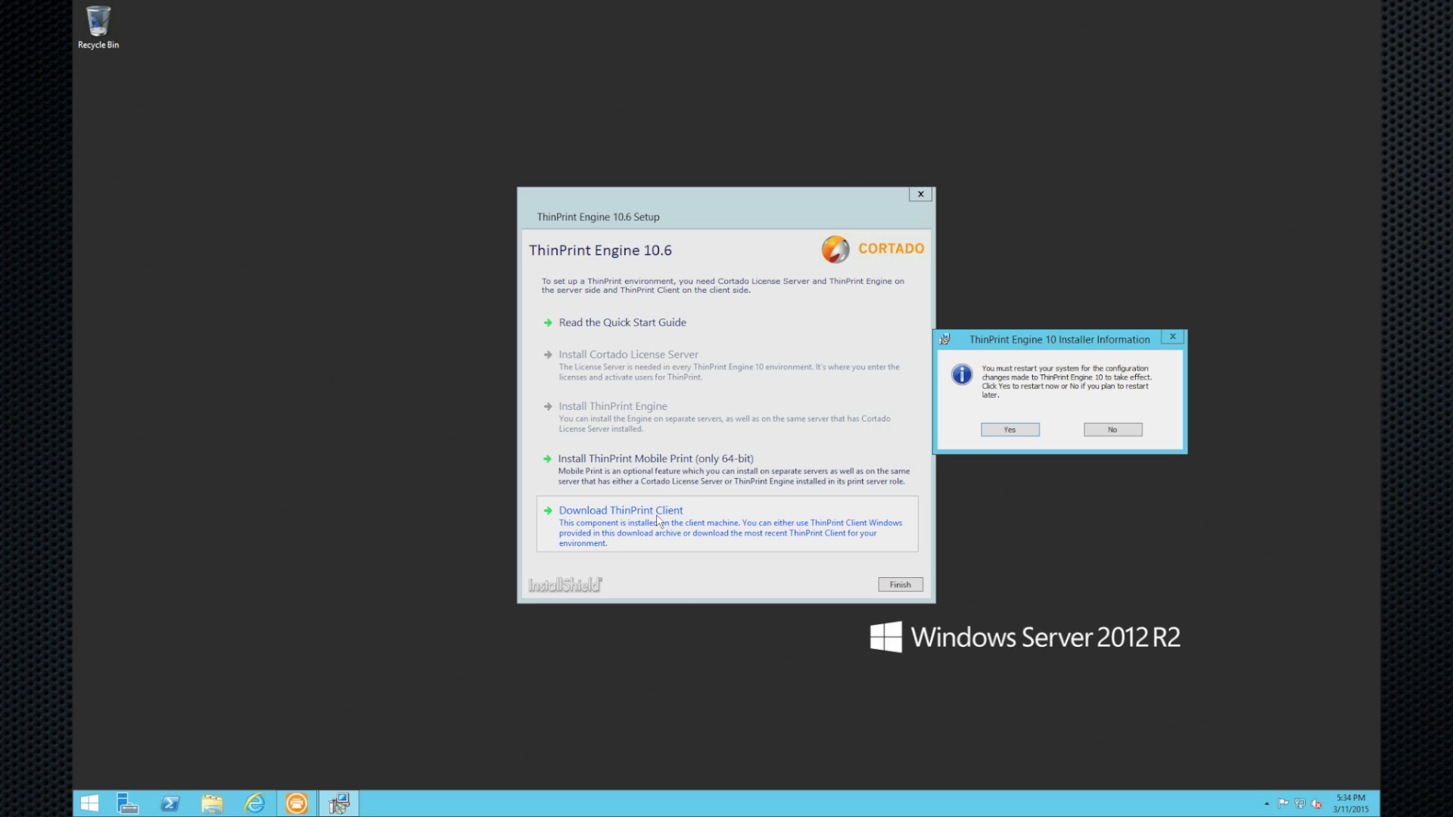
pyautogui.click(670, 528)
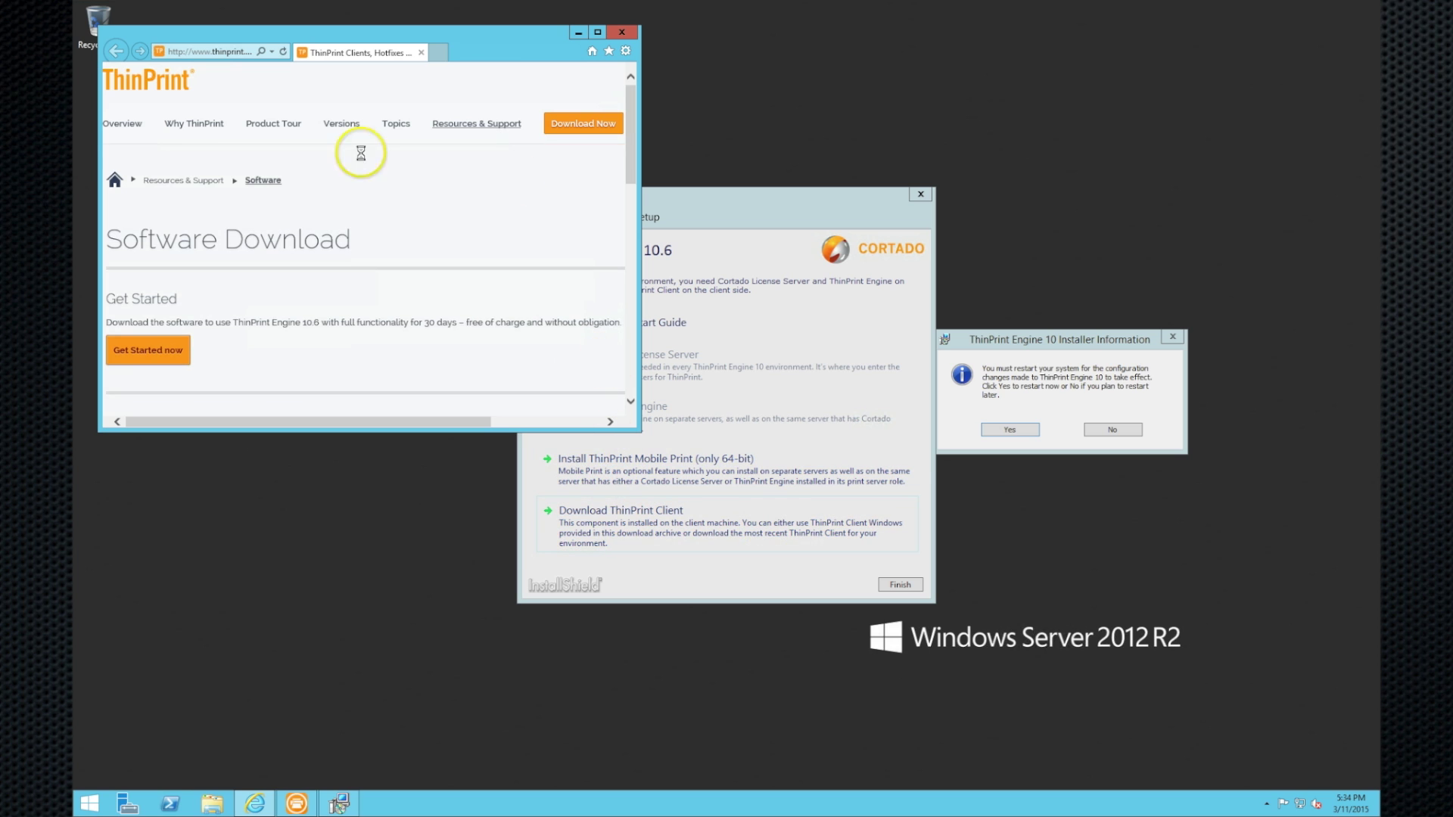
# Step: Shrink the remote session to a window and switch to the workstation's Internet Explorer and Chrome
pyautogui.click(231, 53)
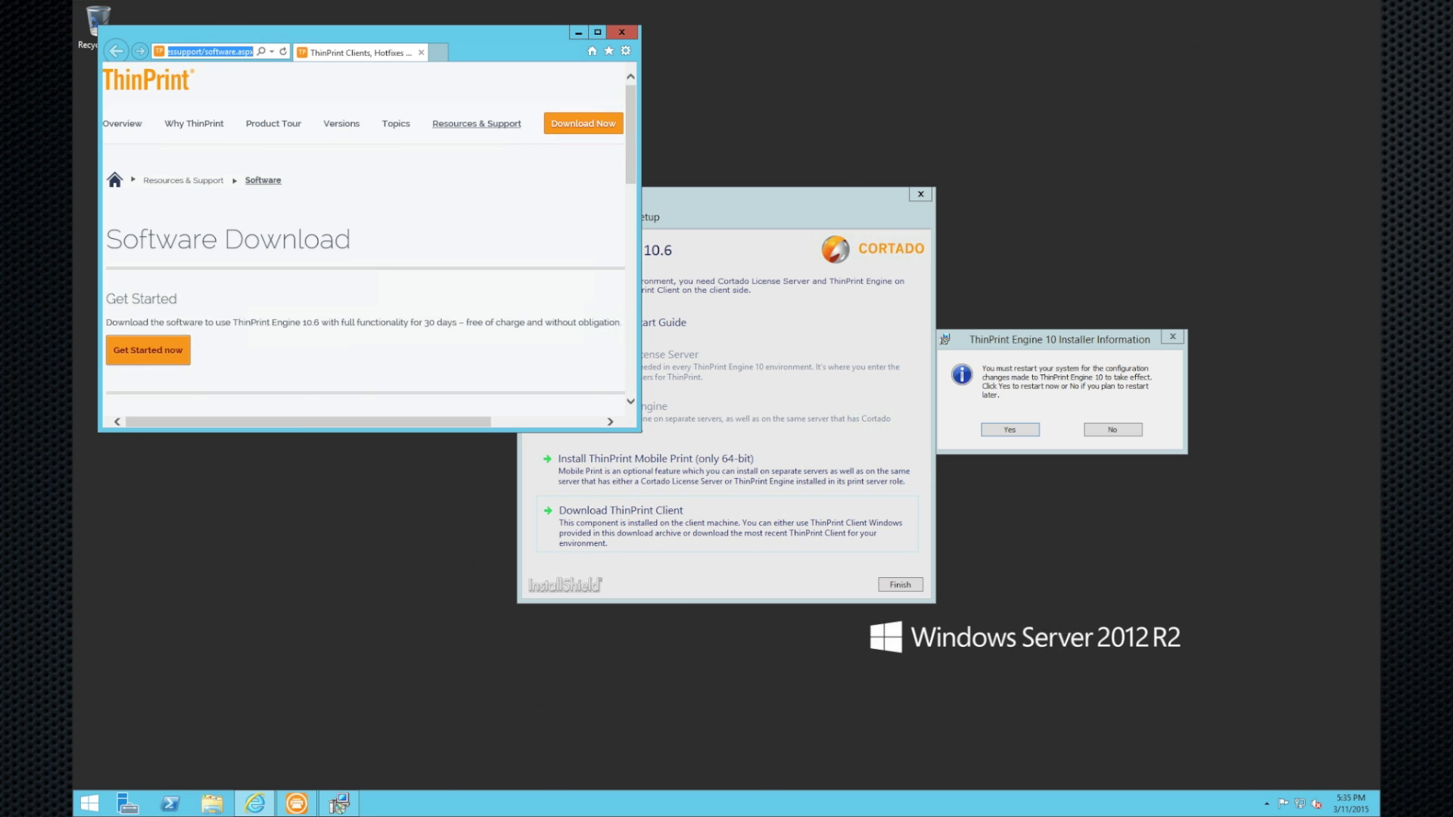
pyautogui.moveTo(886, 46)
pyautogui.click(882, 9)
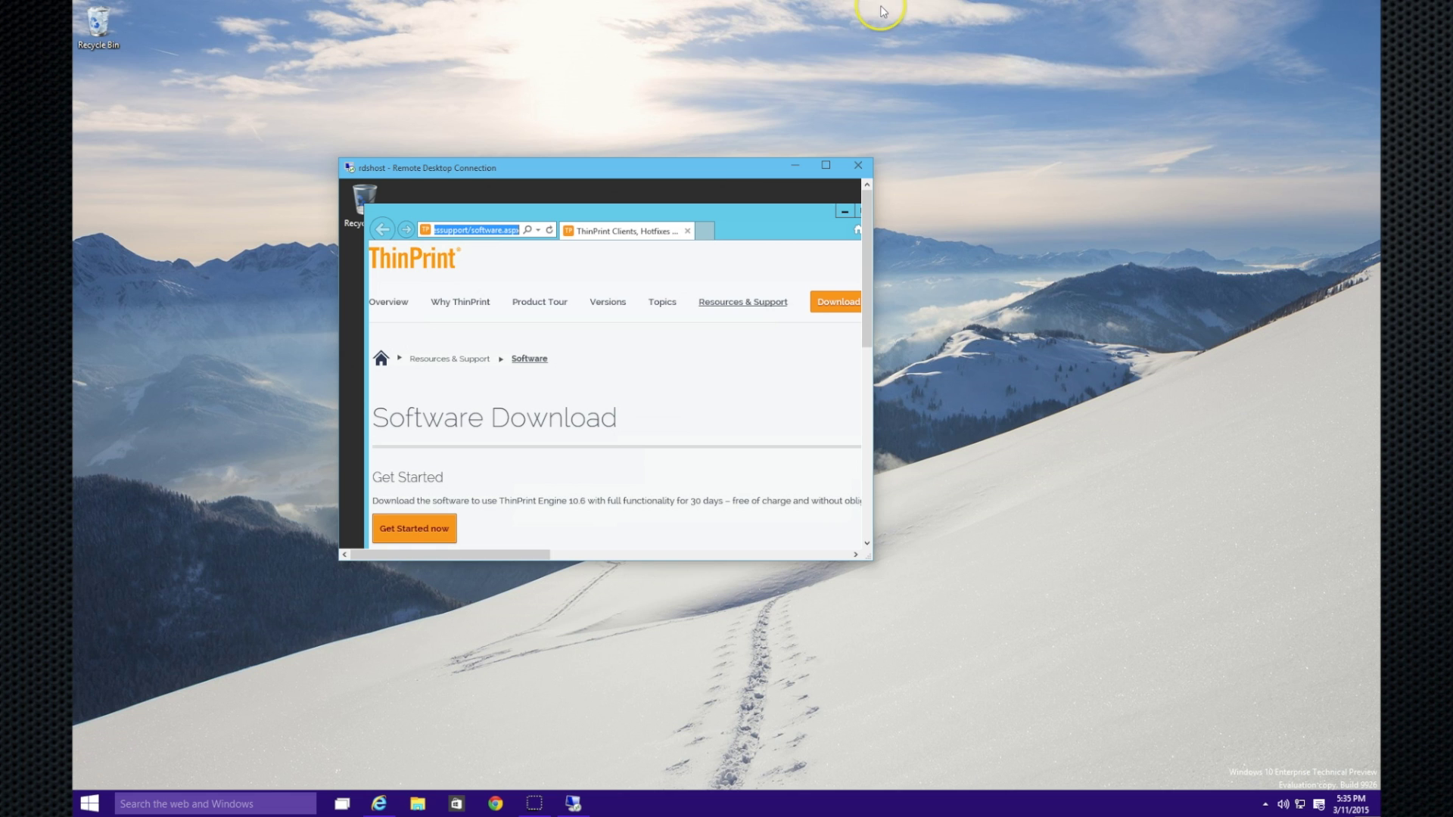
pyautogui.click(383, 805)
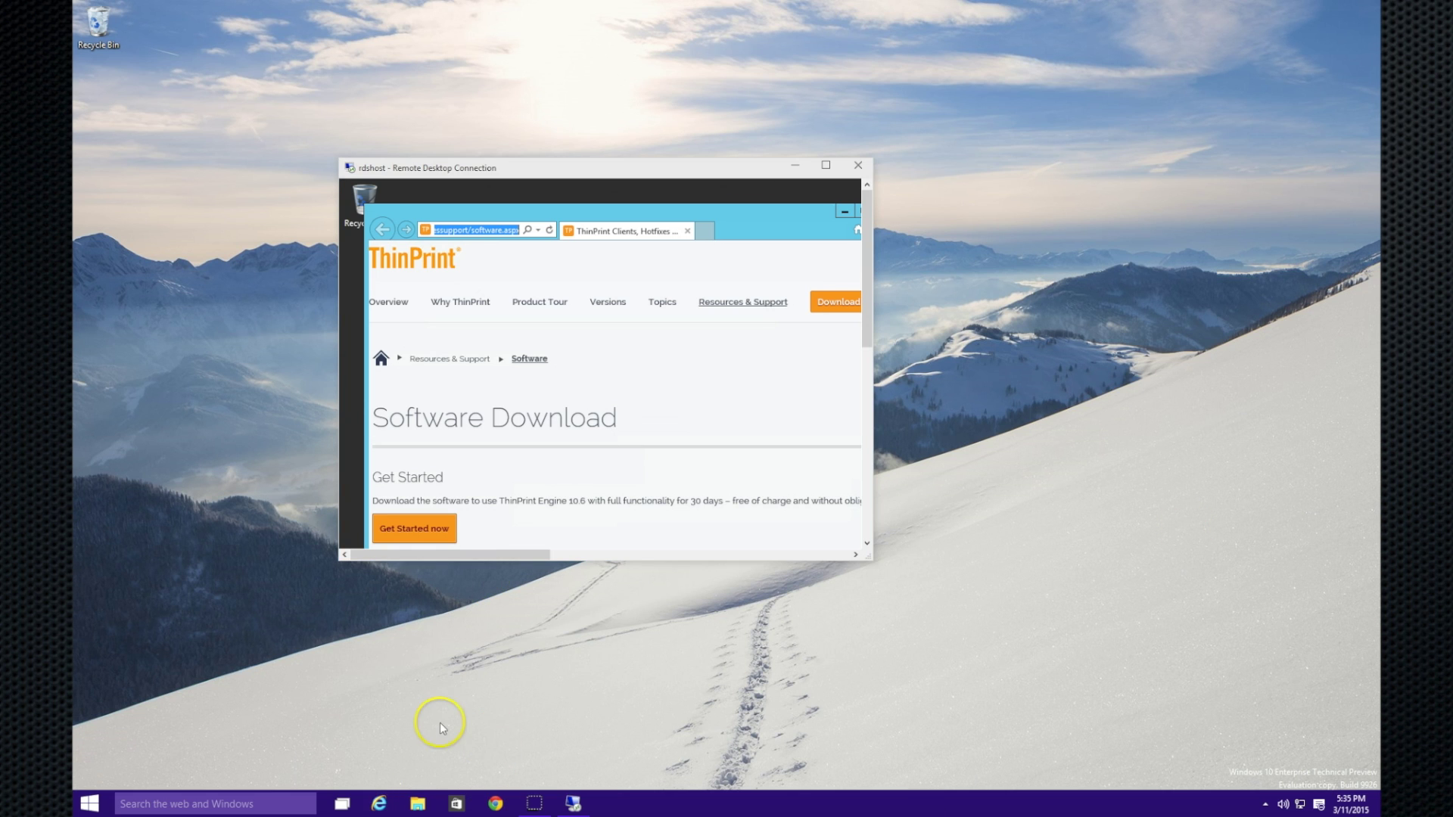
pyautogui.click(496, 804)
# Step: Accept the ThinPrint Engine restart of the server, then hide the remote session to show the local desktop
pyautogui.click(825, 165)
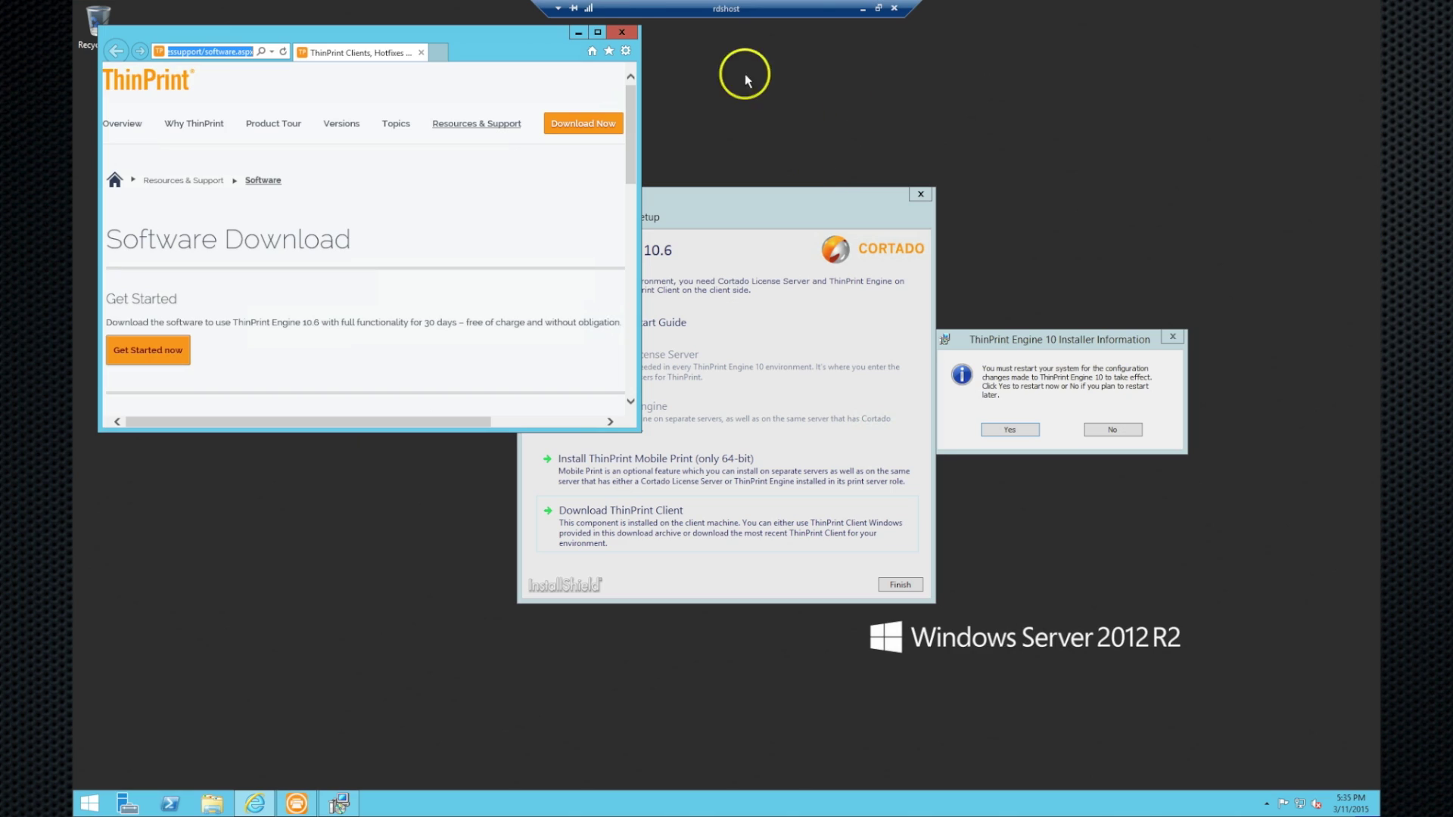
pyautogui.click(615, 30)
pyautogui.click(1014, 428)
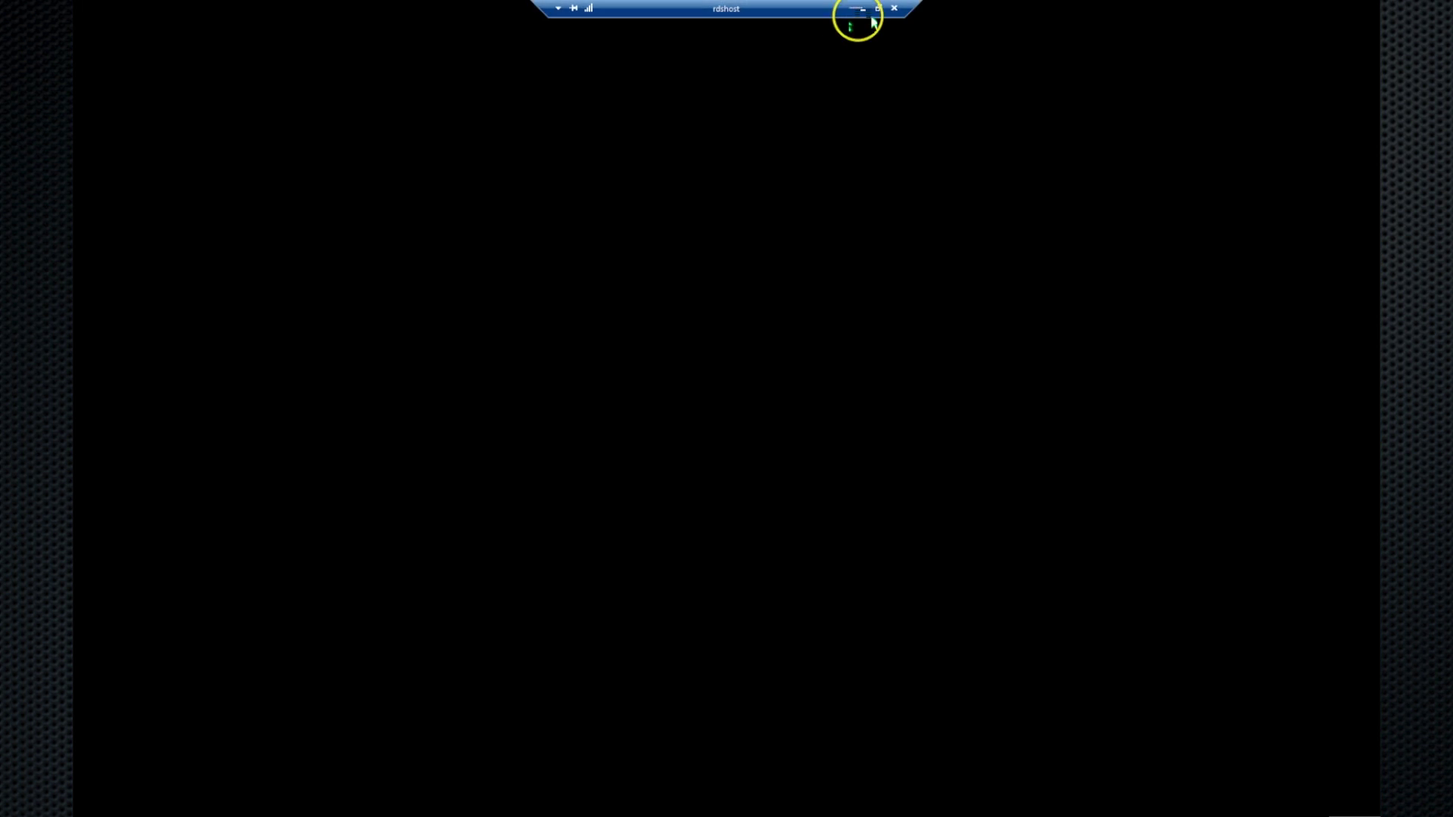
pyautogui.click(862, 9)
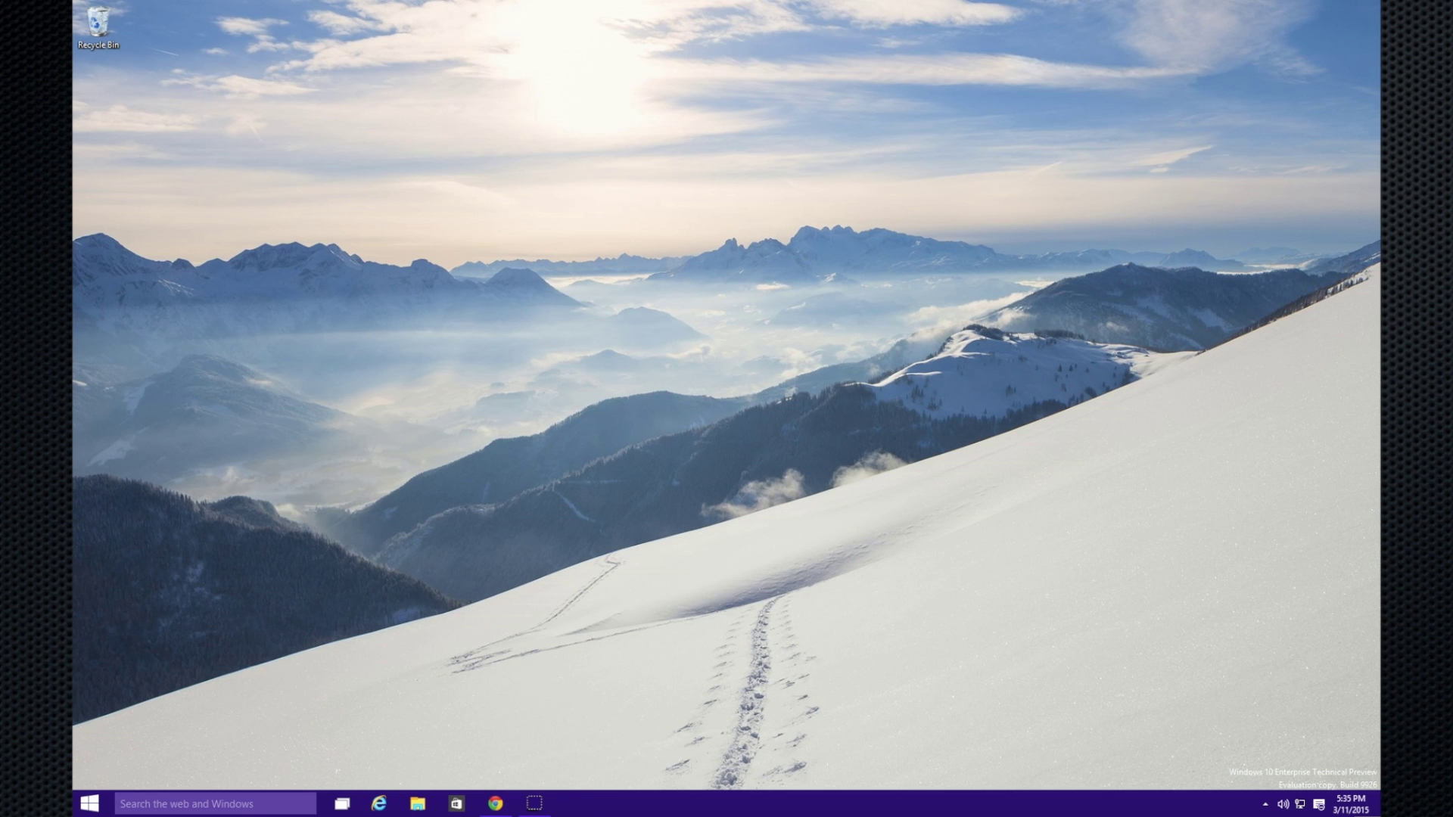
# Step: Download TPCLWin10x64.zip from the ThinPrint Clients Windows section after confirming the EULA note, then open it
pyautogui.click(495, 804)
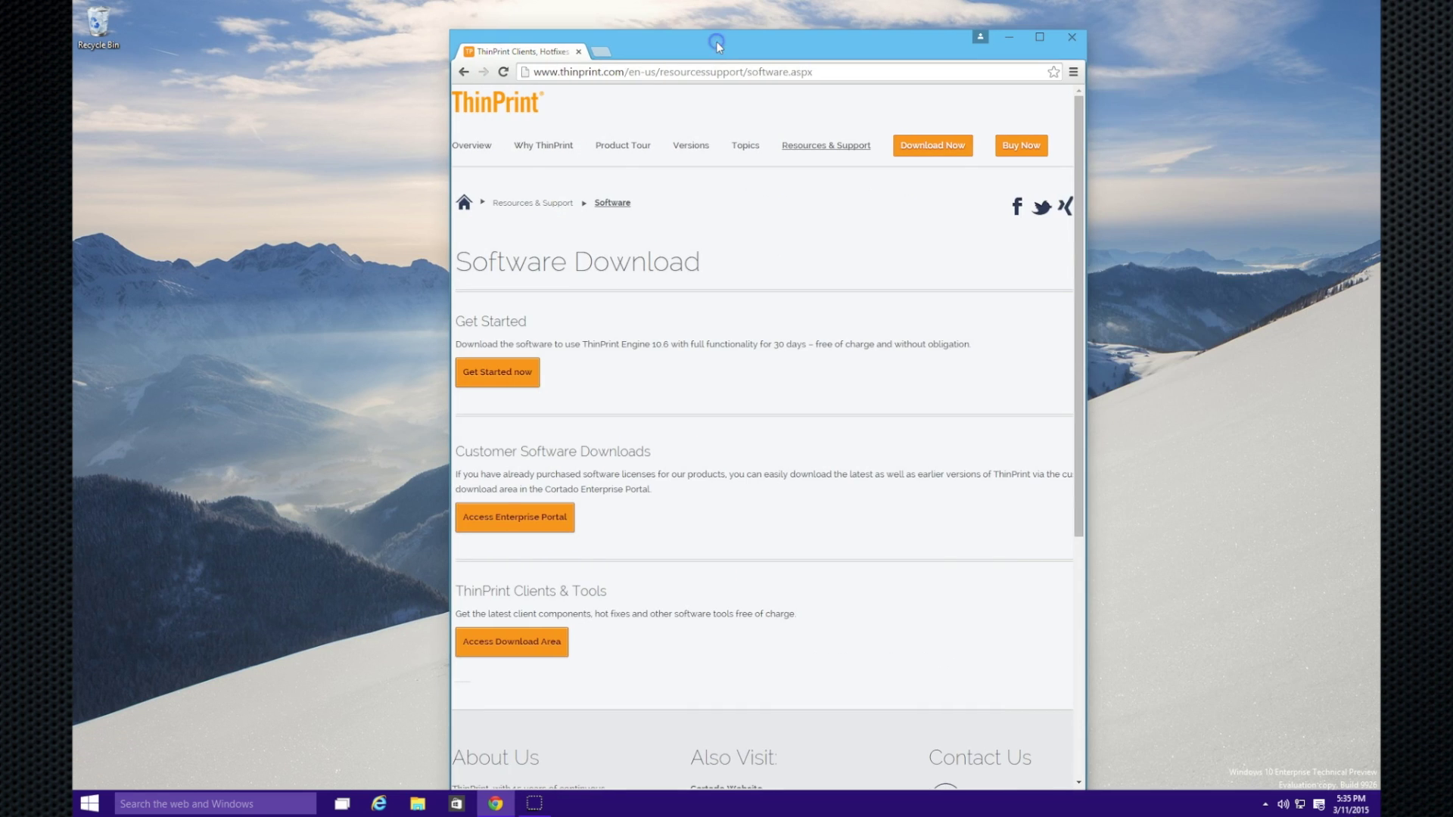
pyautogui.doubleClick(716, 41)
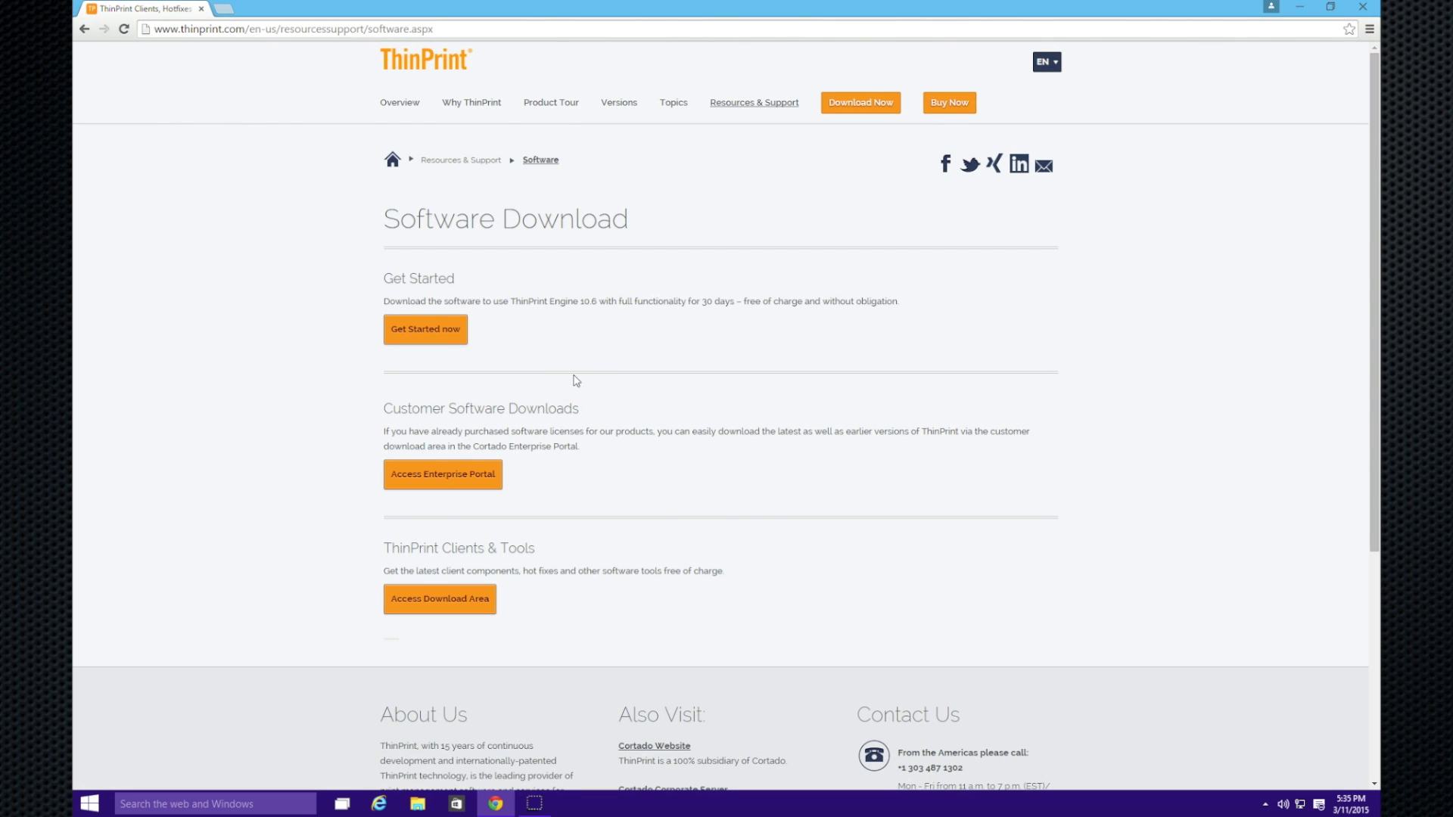
pyautogui.click(544, 334)
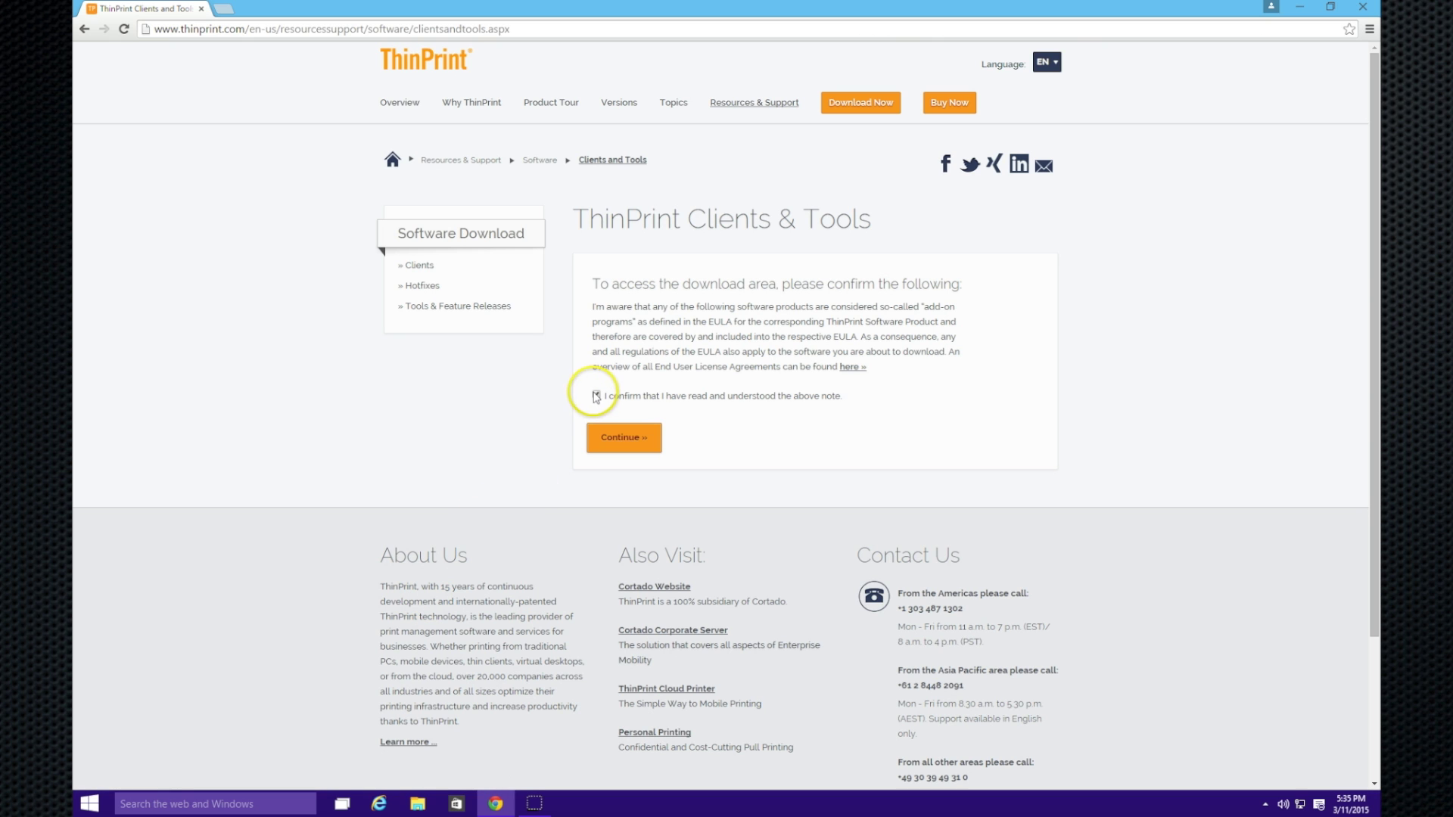
pyautogui.click(617, 438)
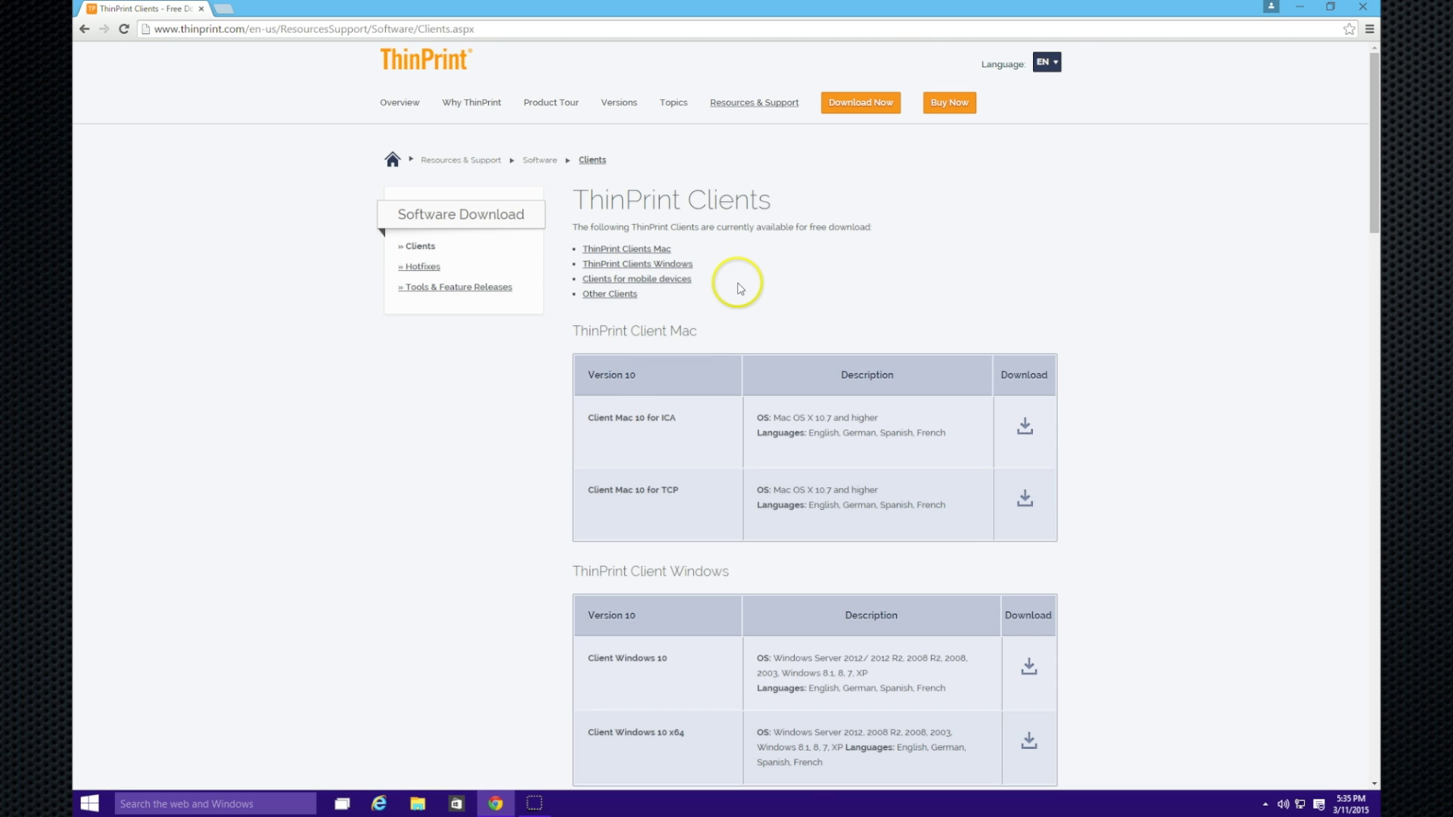
pyautogui.click(619, 265)
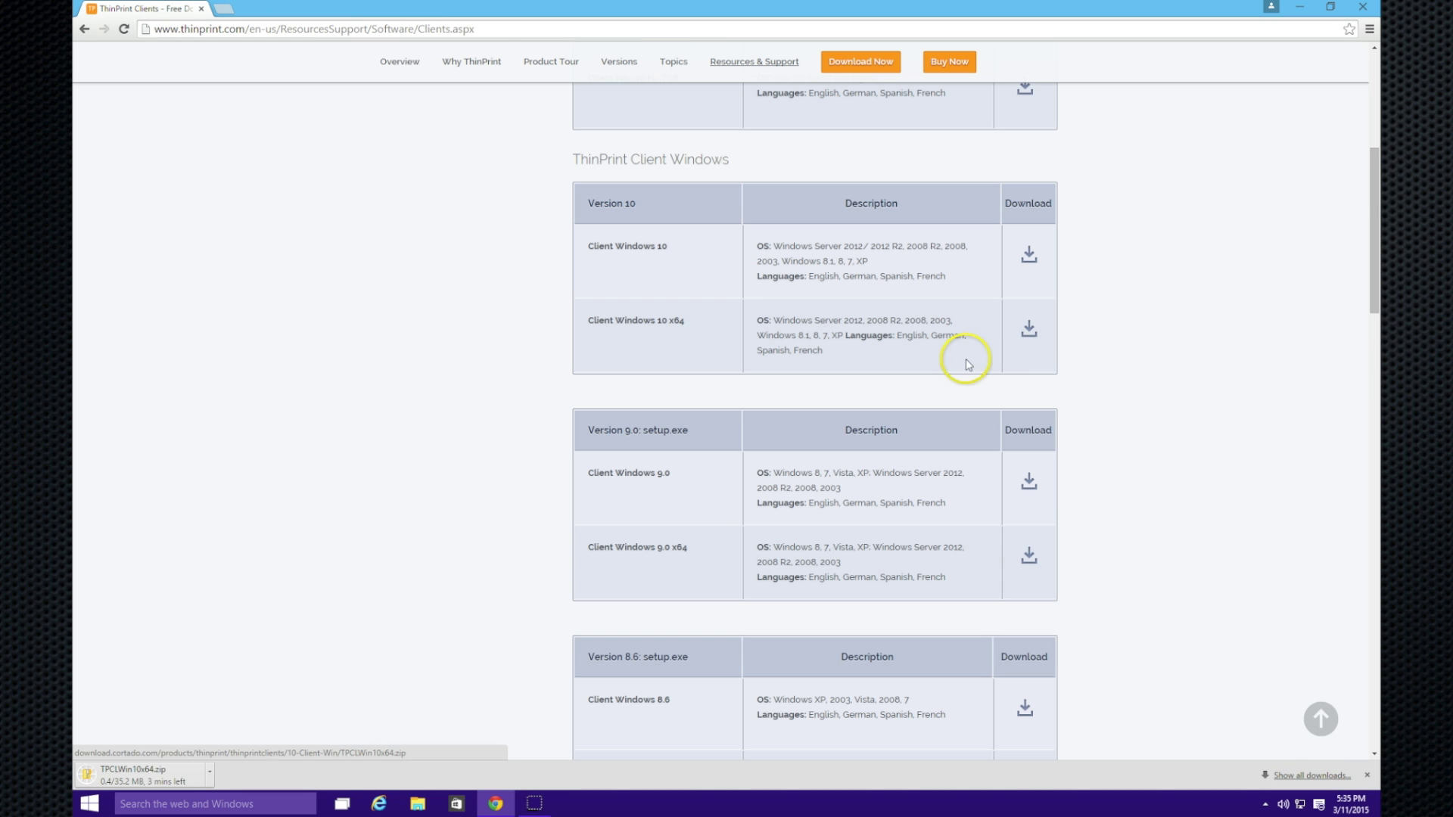
pyautogui.click(140, 774)
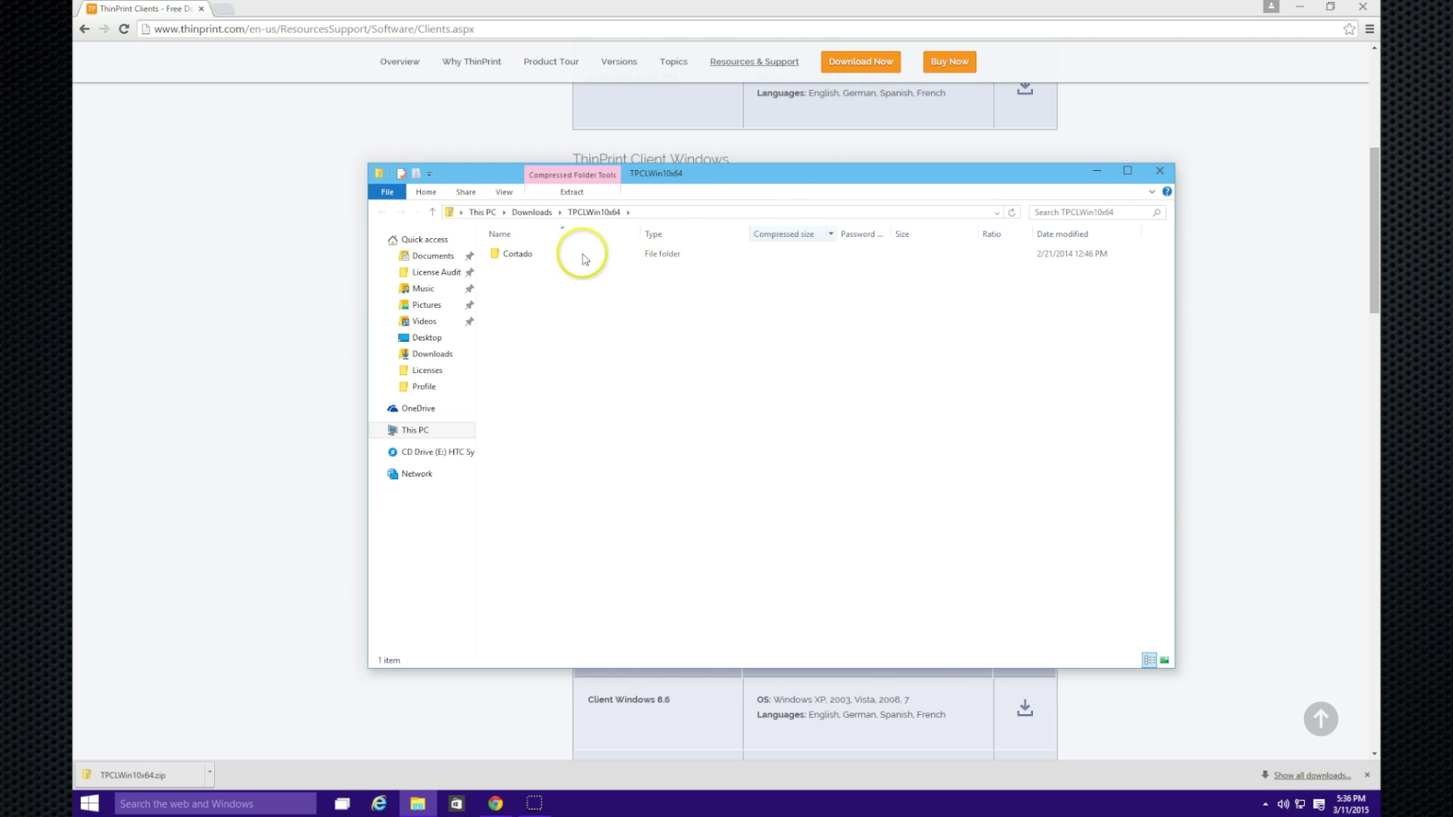
# Step: Extract TPCLWin10x64.zip in Downloads into the suggested TPCLWin10x64 folder
pyautogui.click(530, 212)
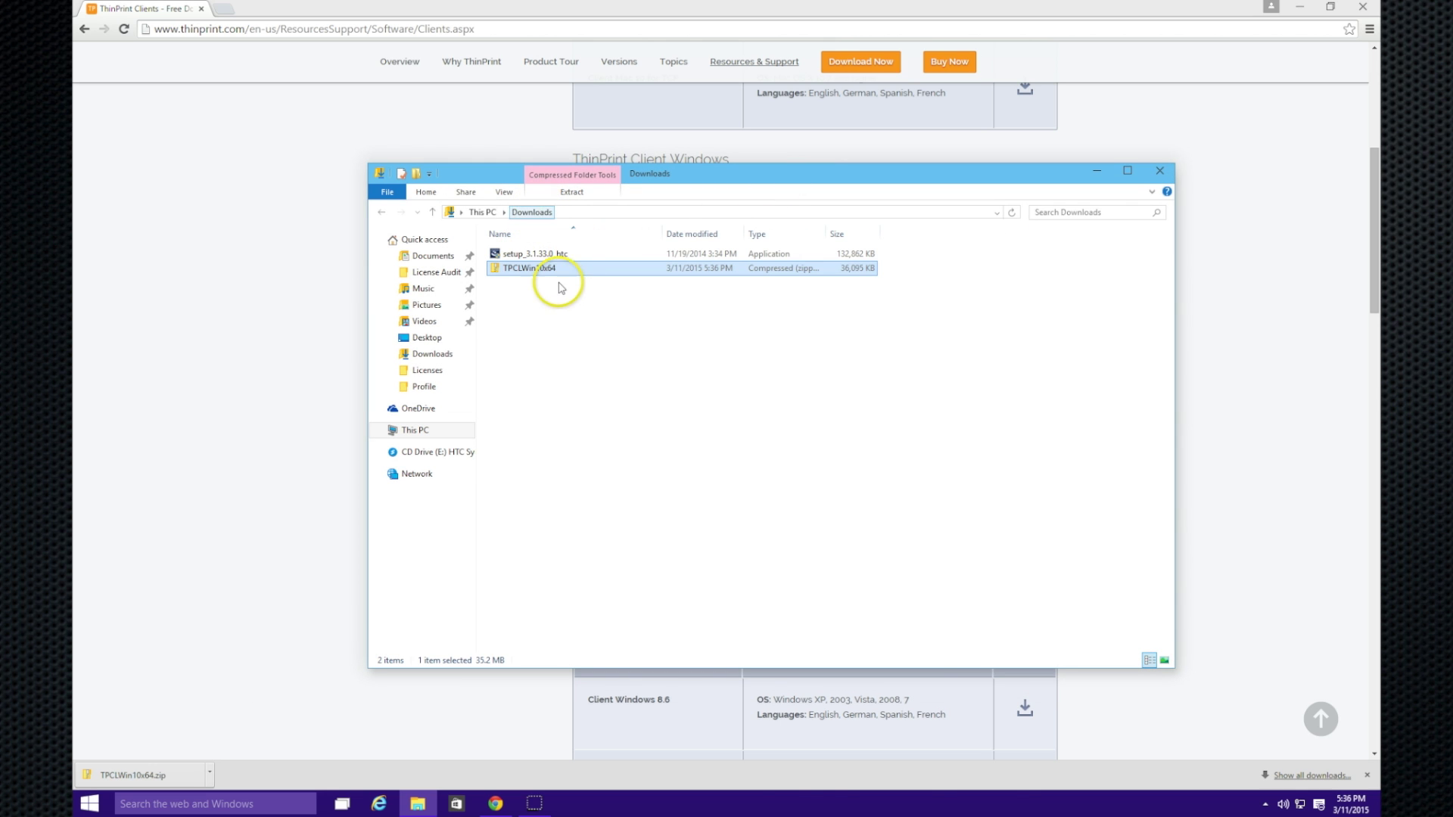
pyautogui.doubleClick(537, 270)
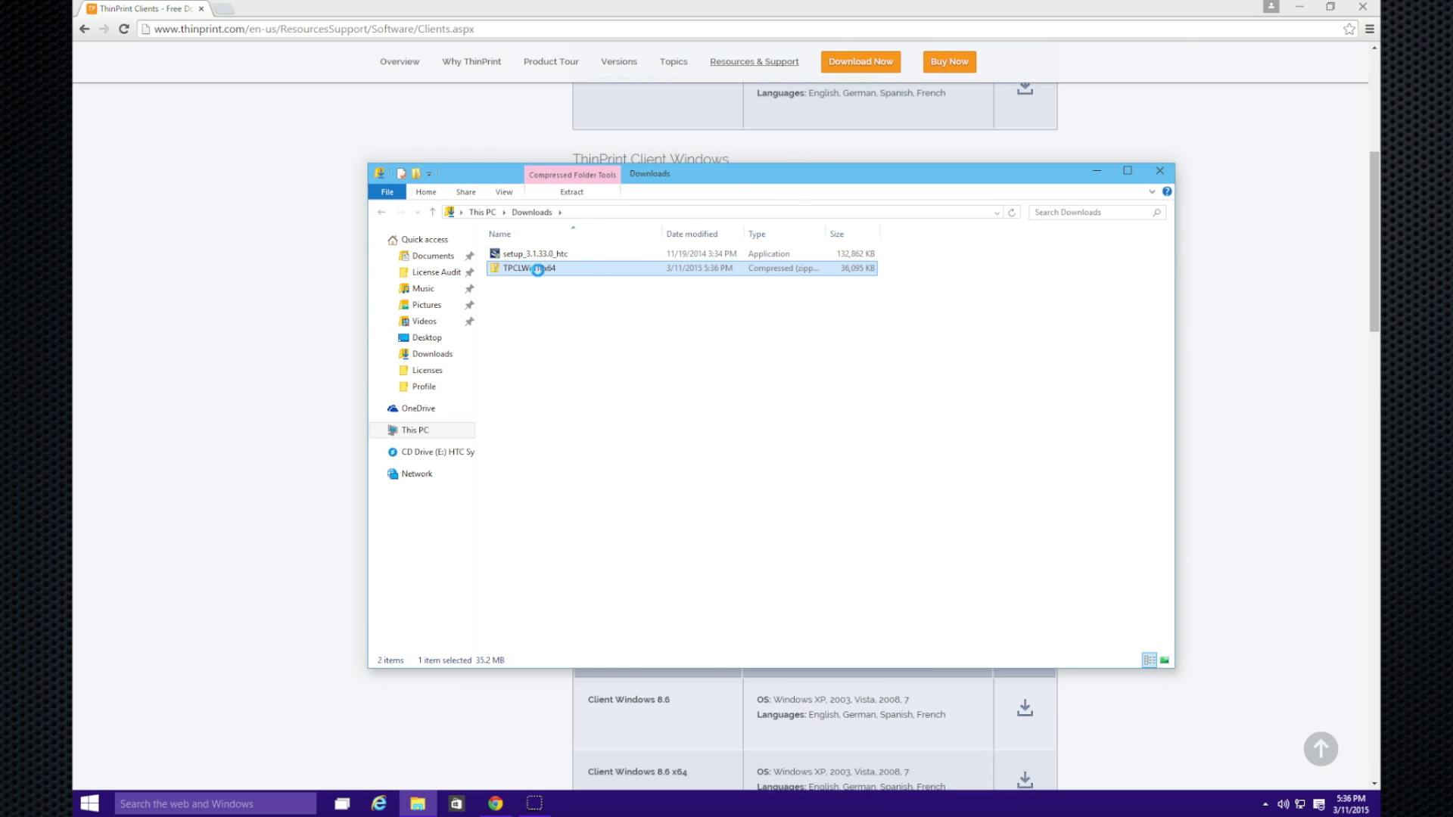
pyautogui.rightClick(537, 270)
pyautogui.click(595, 329)
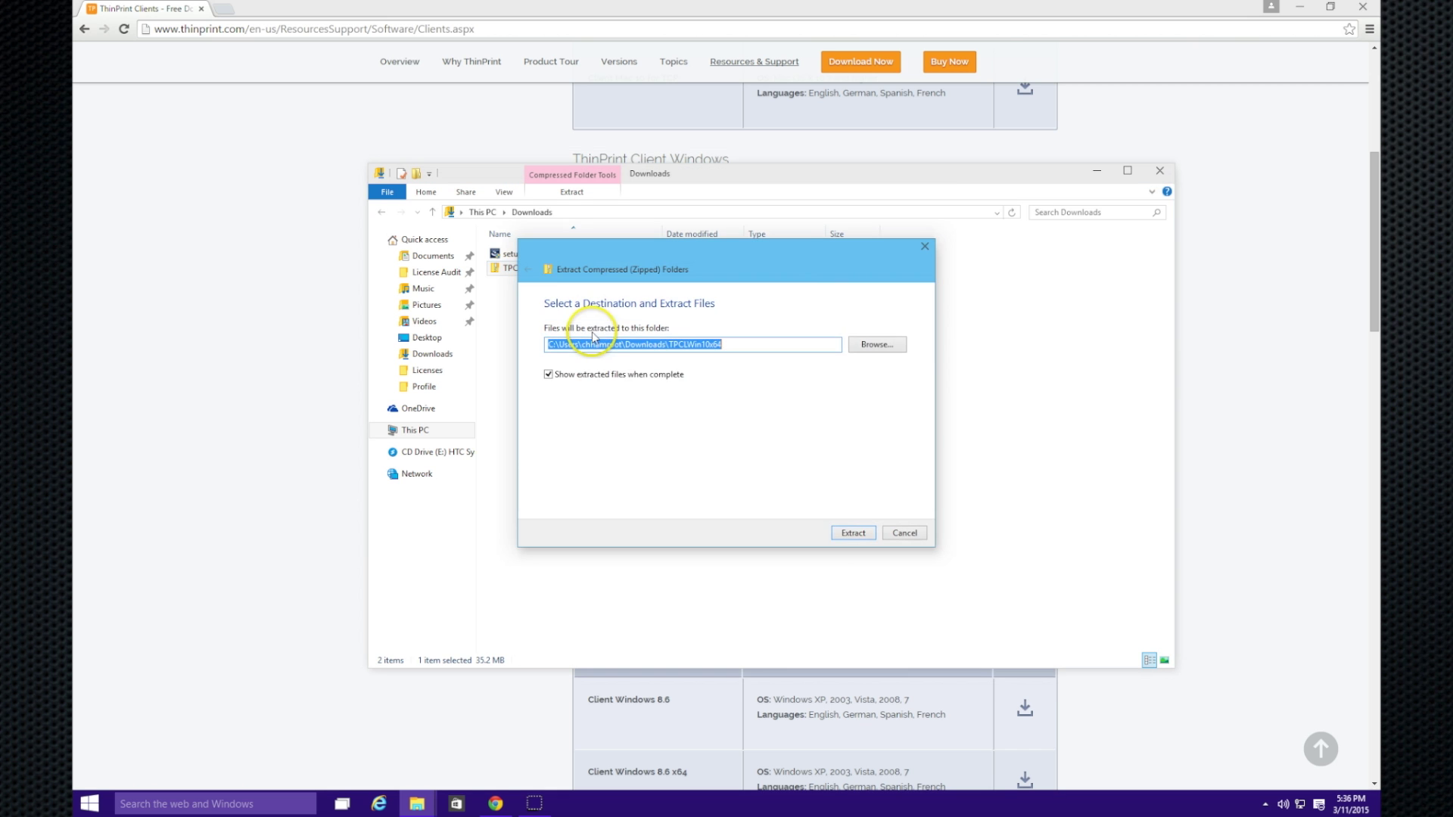
pyautogui.click(847, 532)
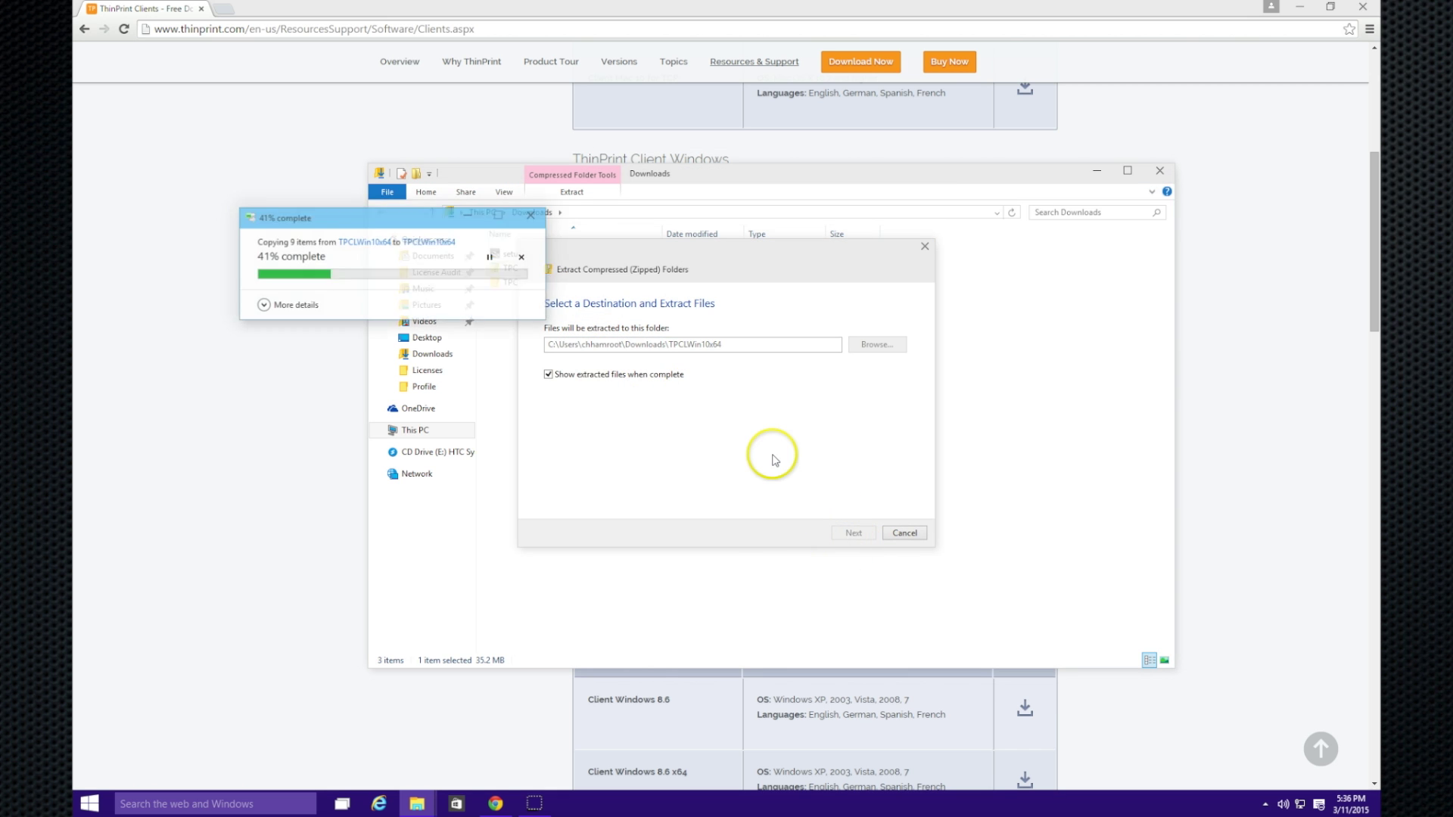
# Step: Run Setup_ThinPrintClient_x64 from Cortado > ThinPrint Client Windows 10 x64 > Software
pyautogui.doubleClick(539, 270)
pyautogui.doubleClick(544, 274)
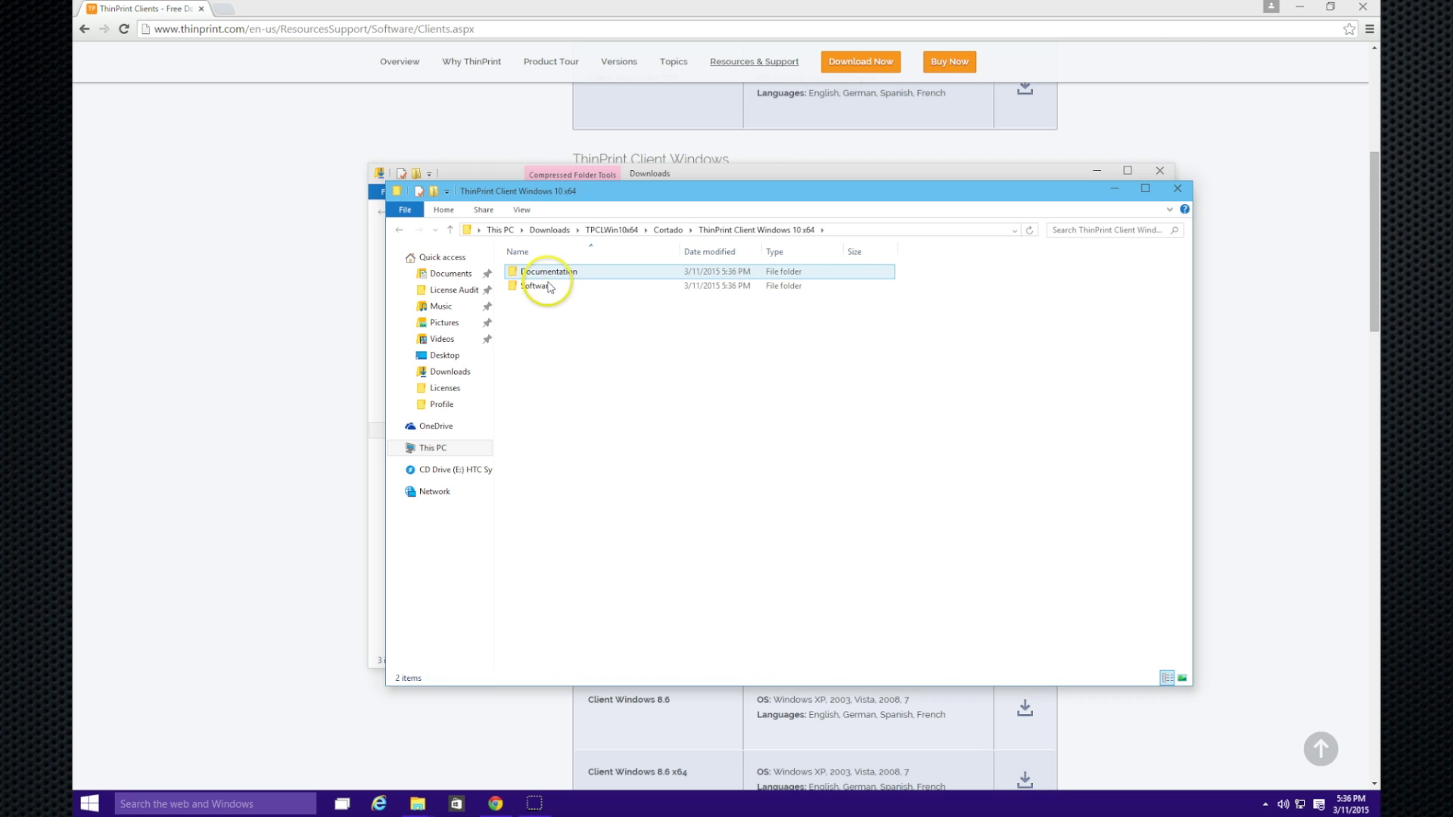
pyautogui.click(550, 286)
pyautogui.doubleClick(550, 286)
pyautogui.doubleClick(550, 274)
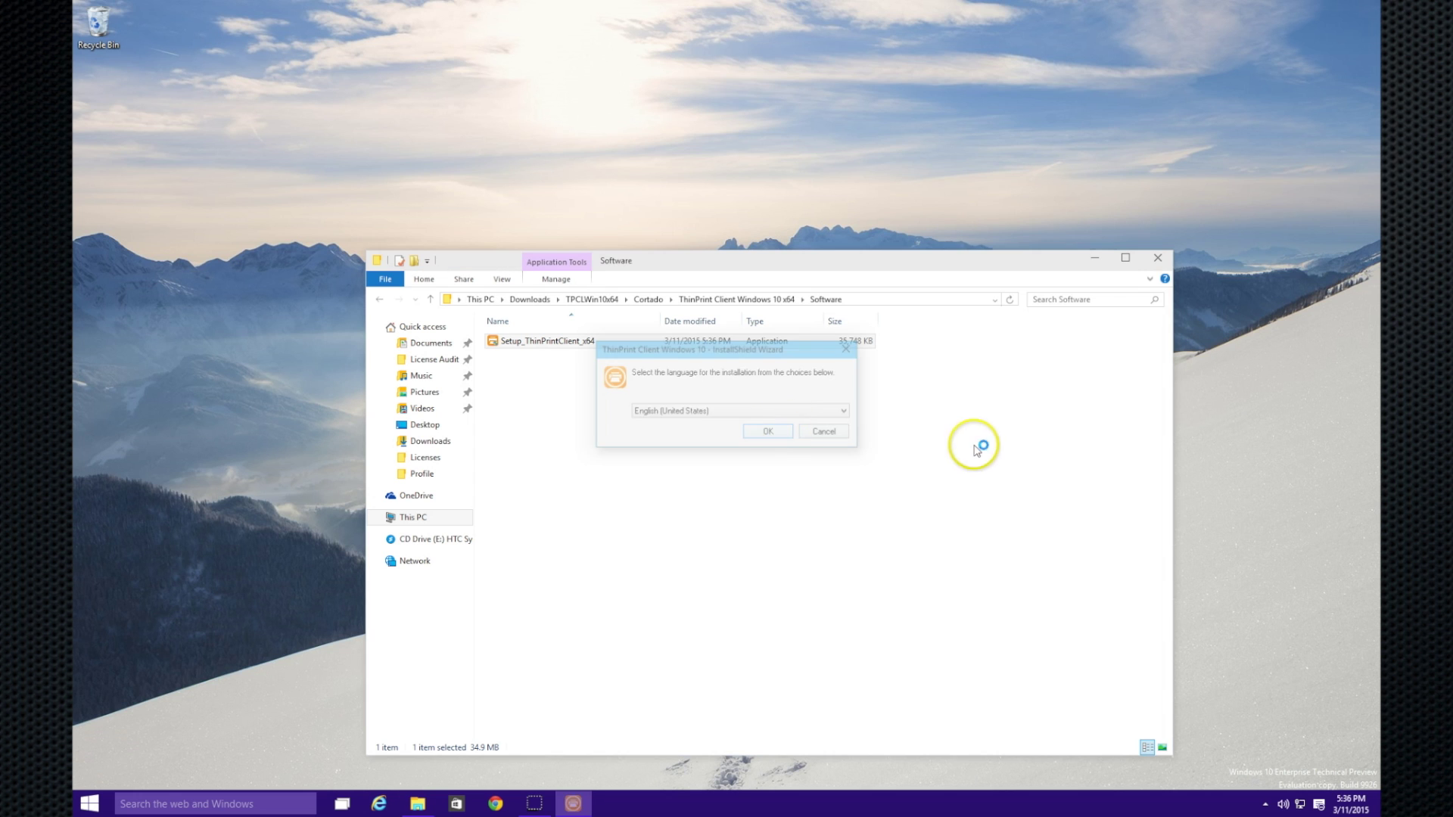
# Step: Install ThinPrint Client in English (United States) with only the ThinPrint Client RDP component, accepting the license
pyautogui.click(775, 431)
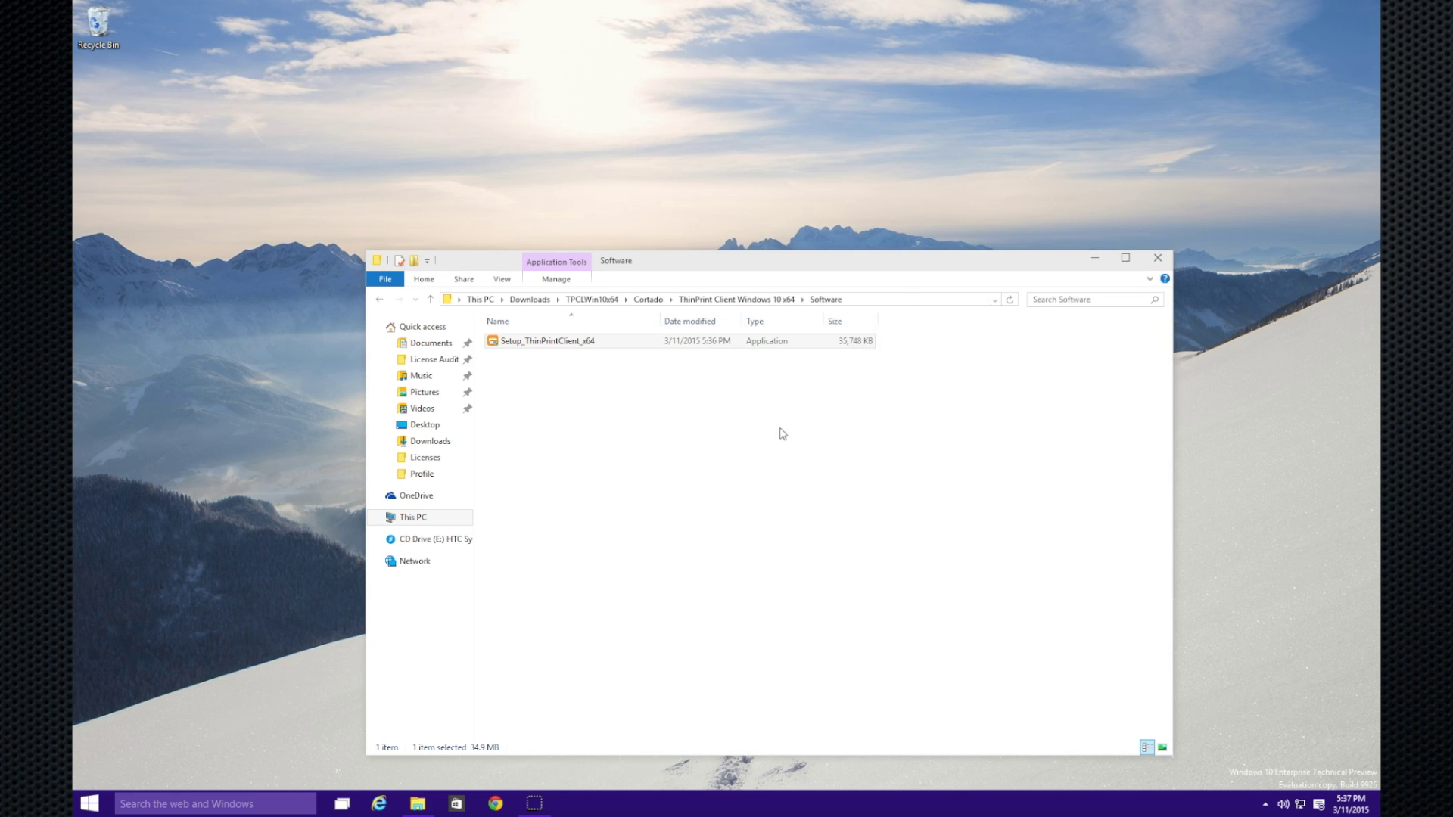
pyautogui.click(789, 511)
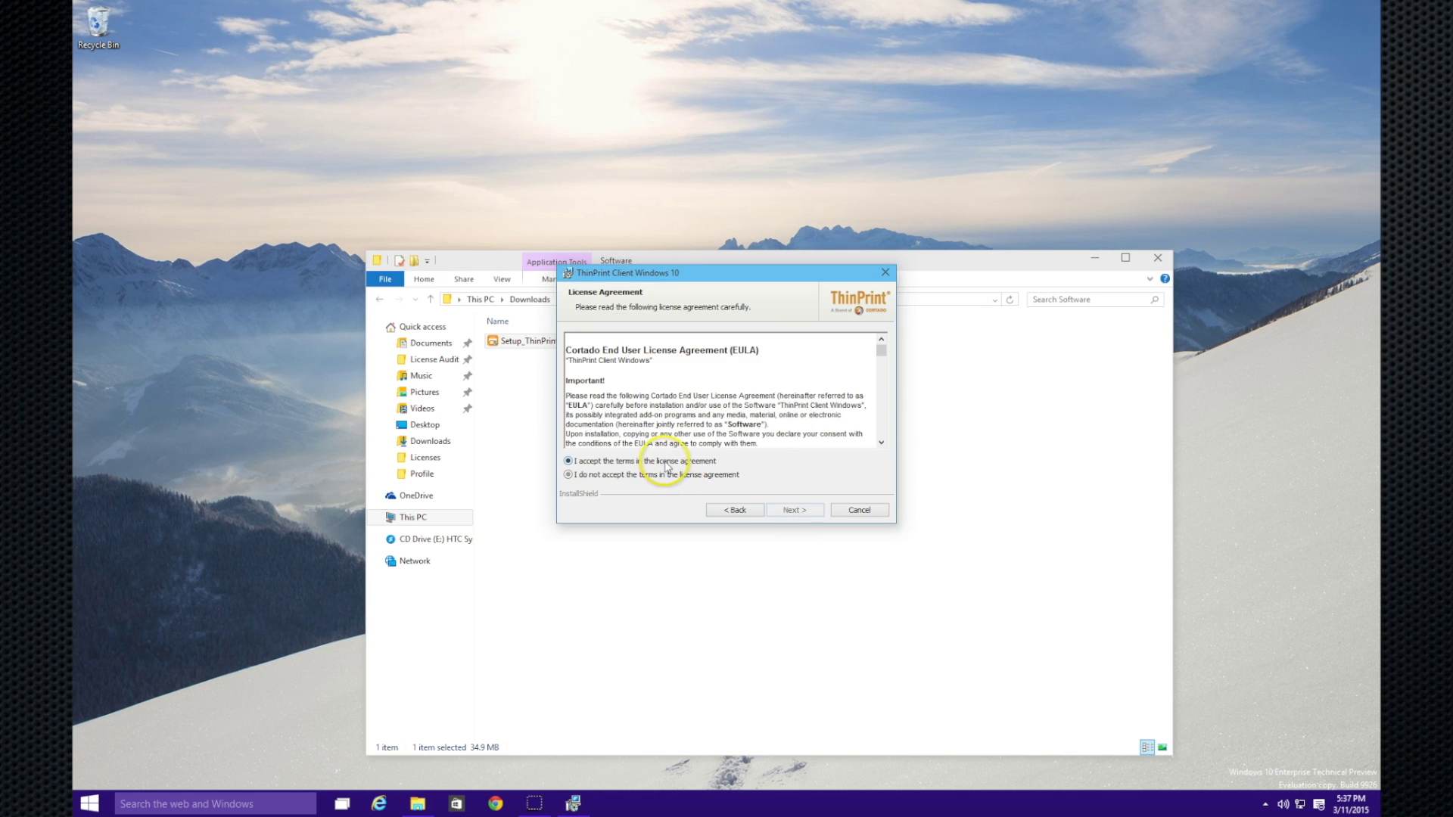
pyautogui.click(666, 463)
pyautogui.click(792, 509)
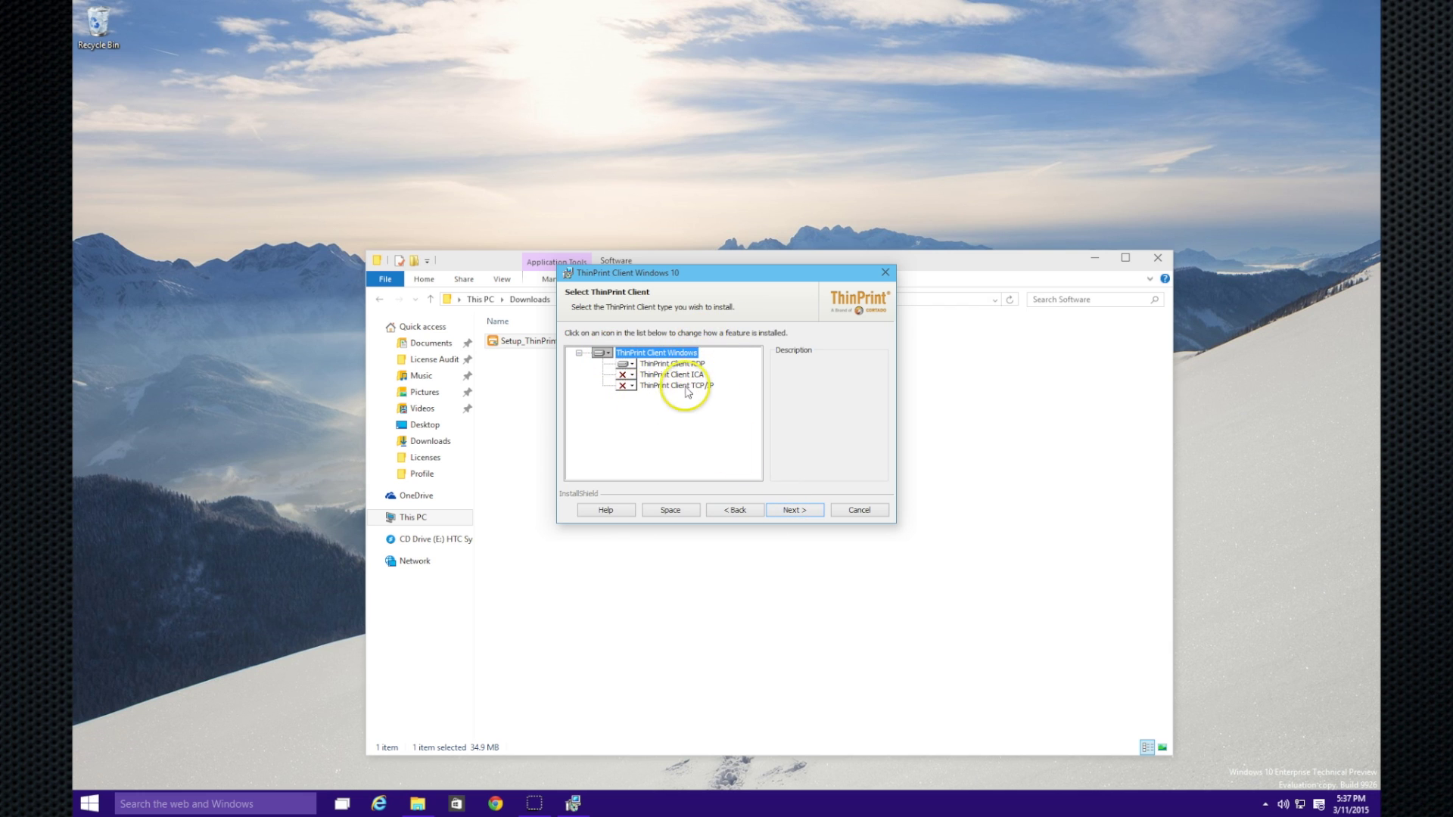
pyautogui.click(659, 365)
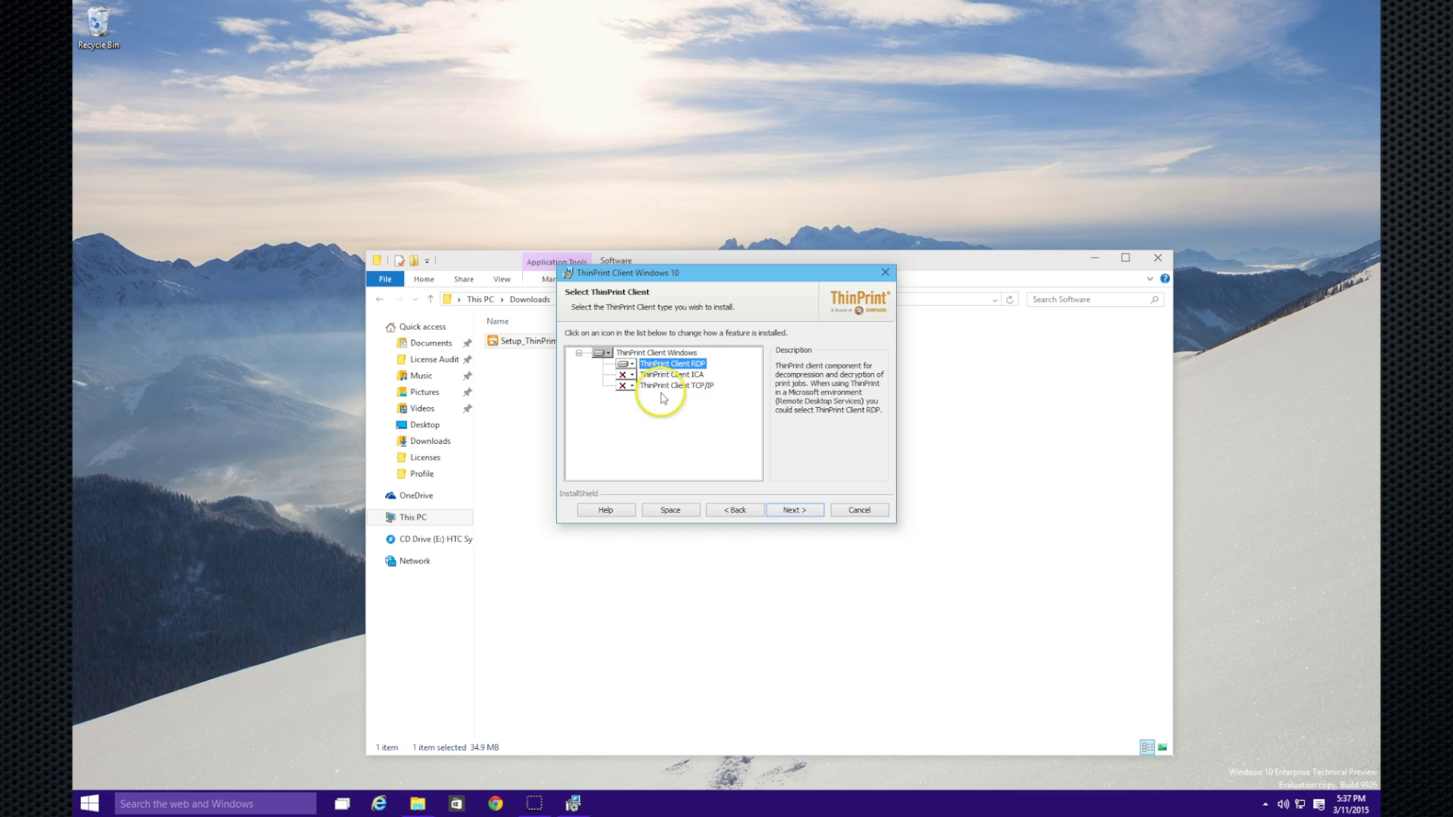
pyautogui.click(654, 387)
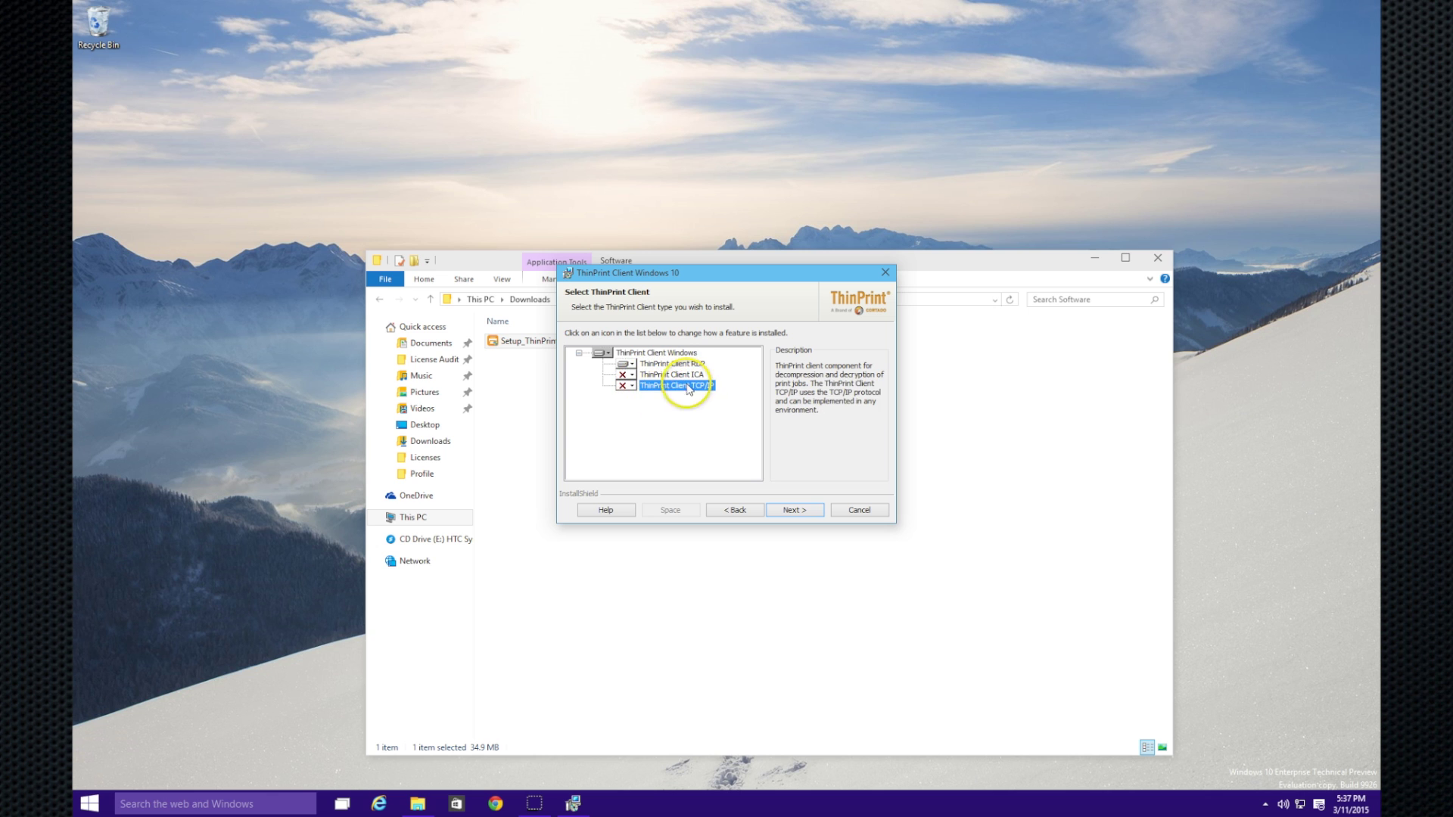
pyautogui.click(665, 365)
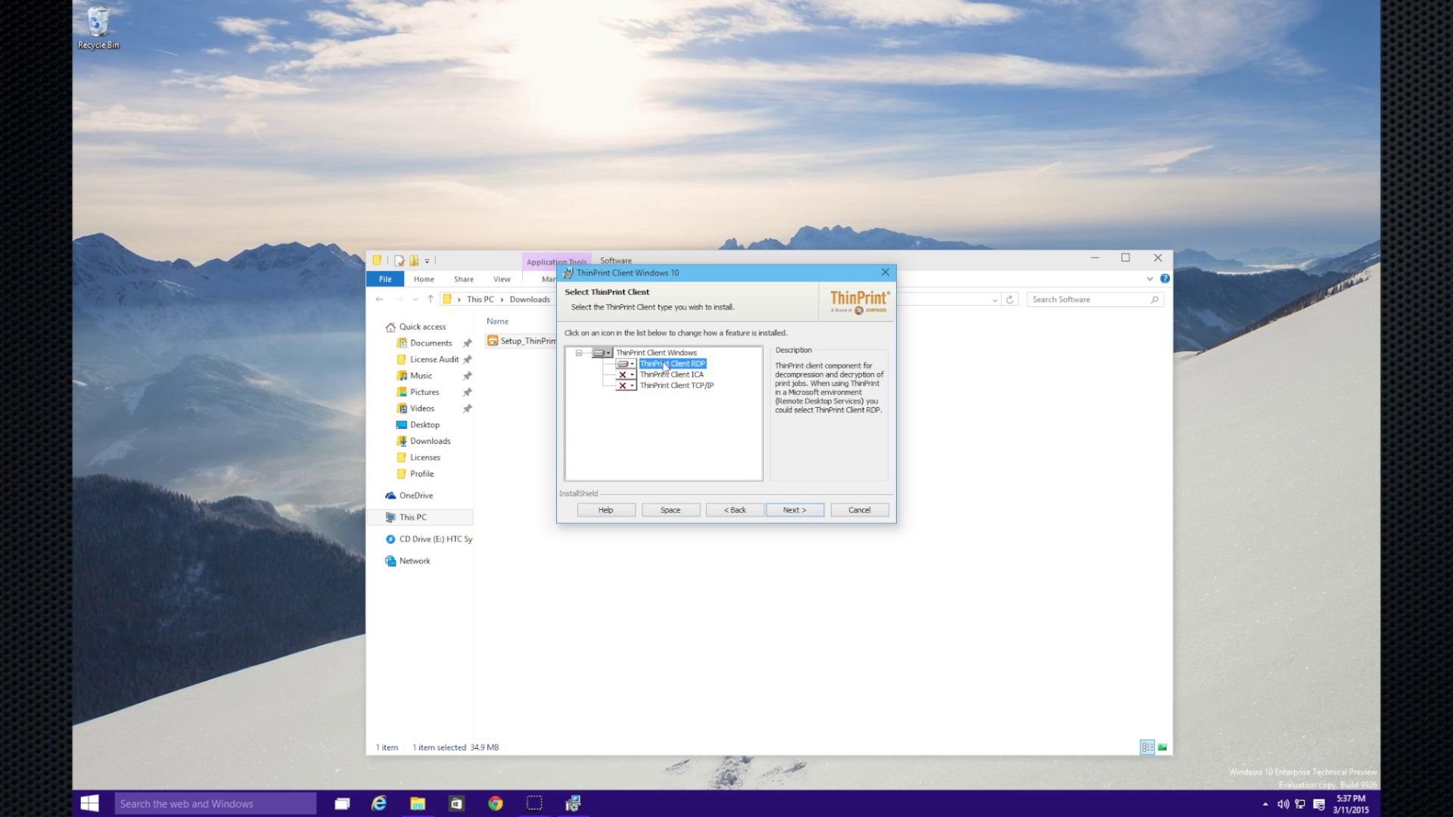
pyautogui.click(793, 509)
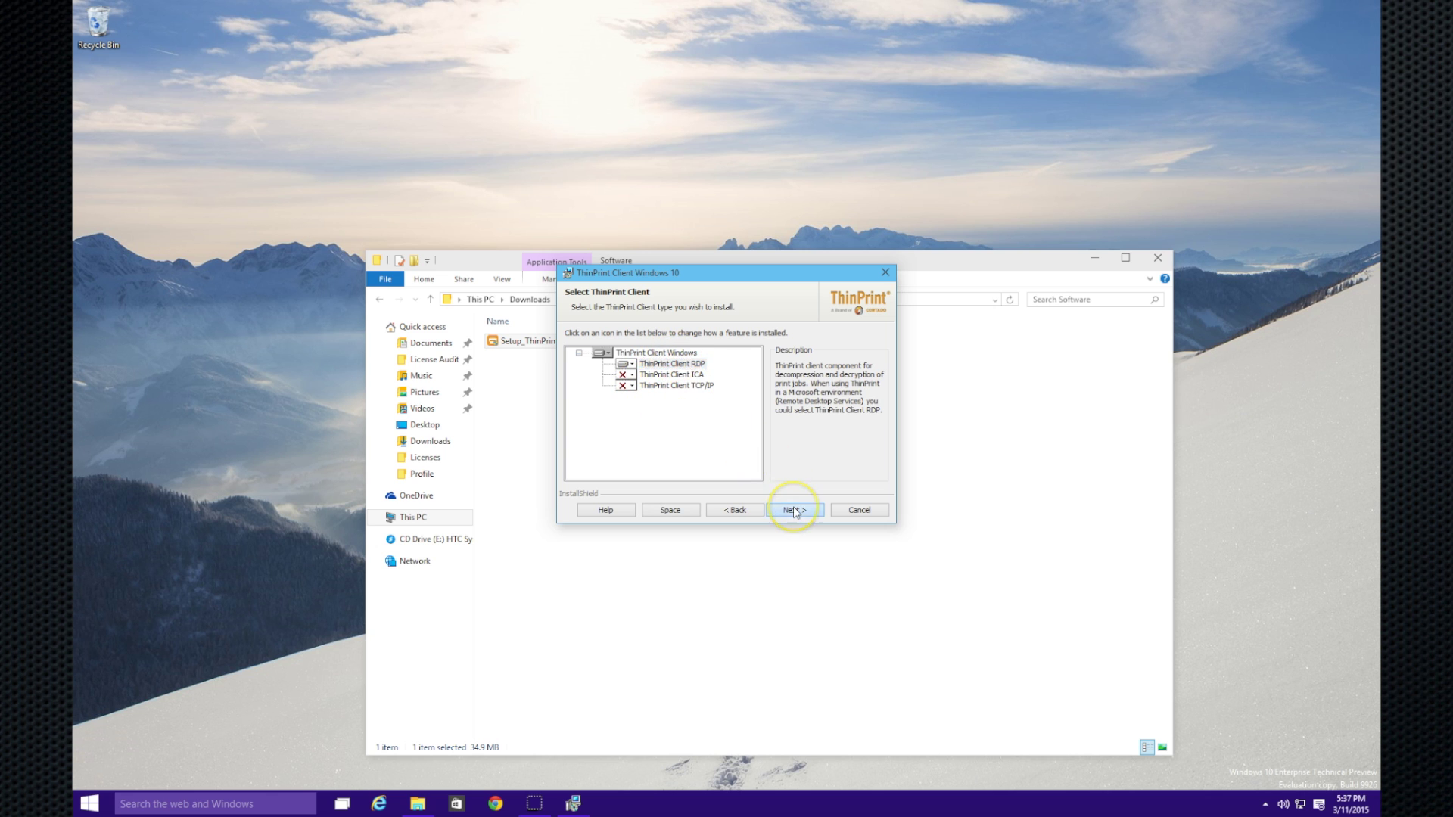
pyautogui.click(793, 509)
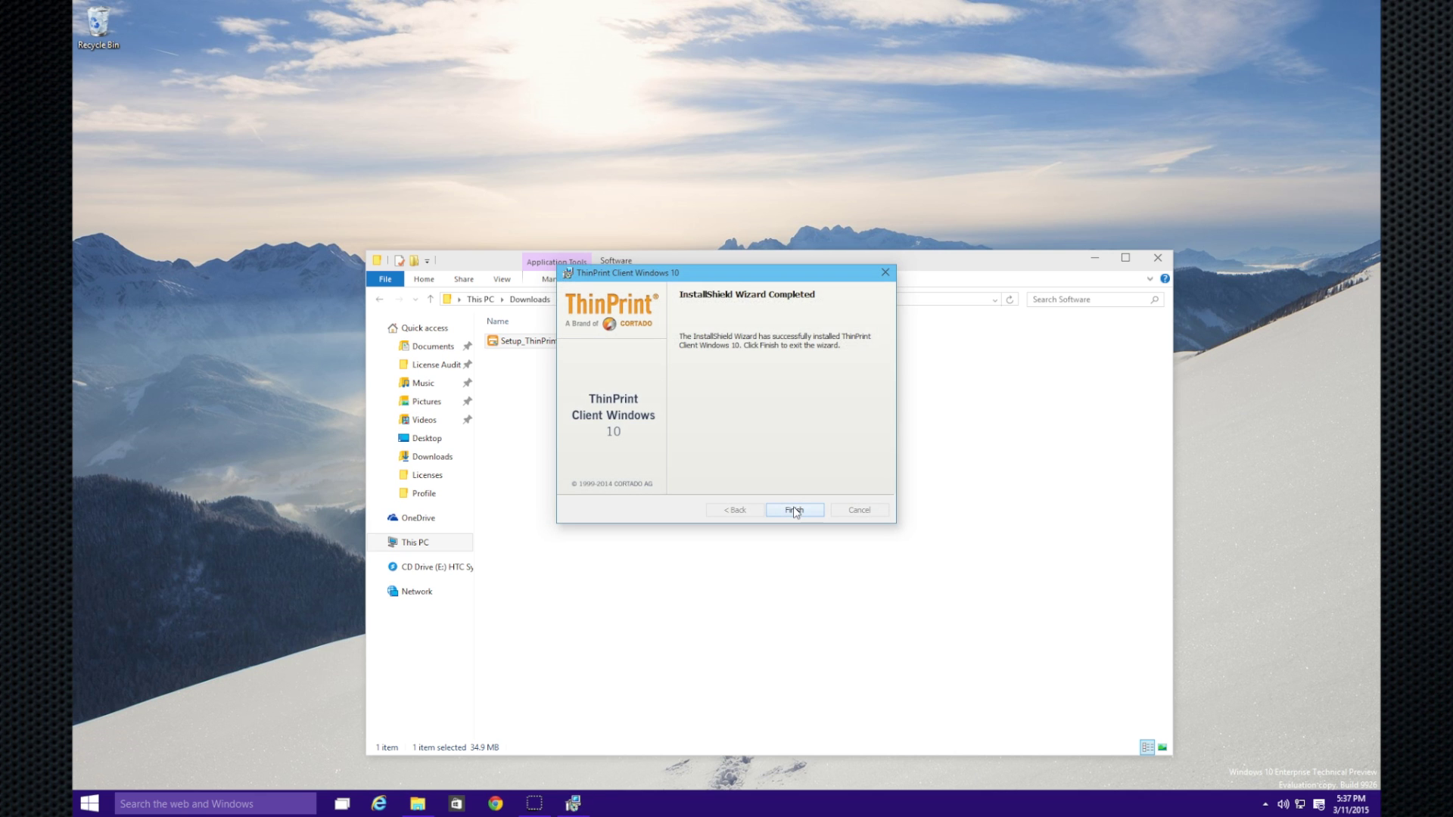
pyautogui.click(794, 510)
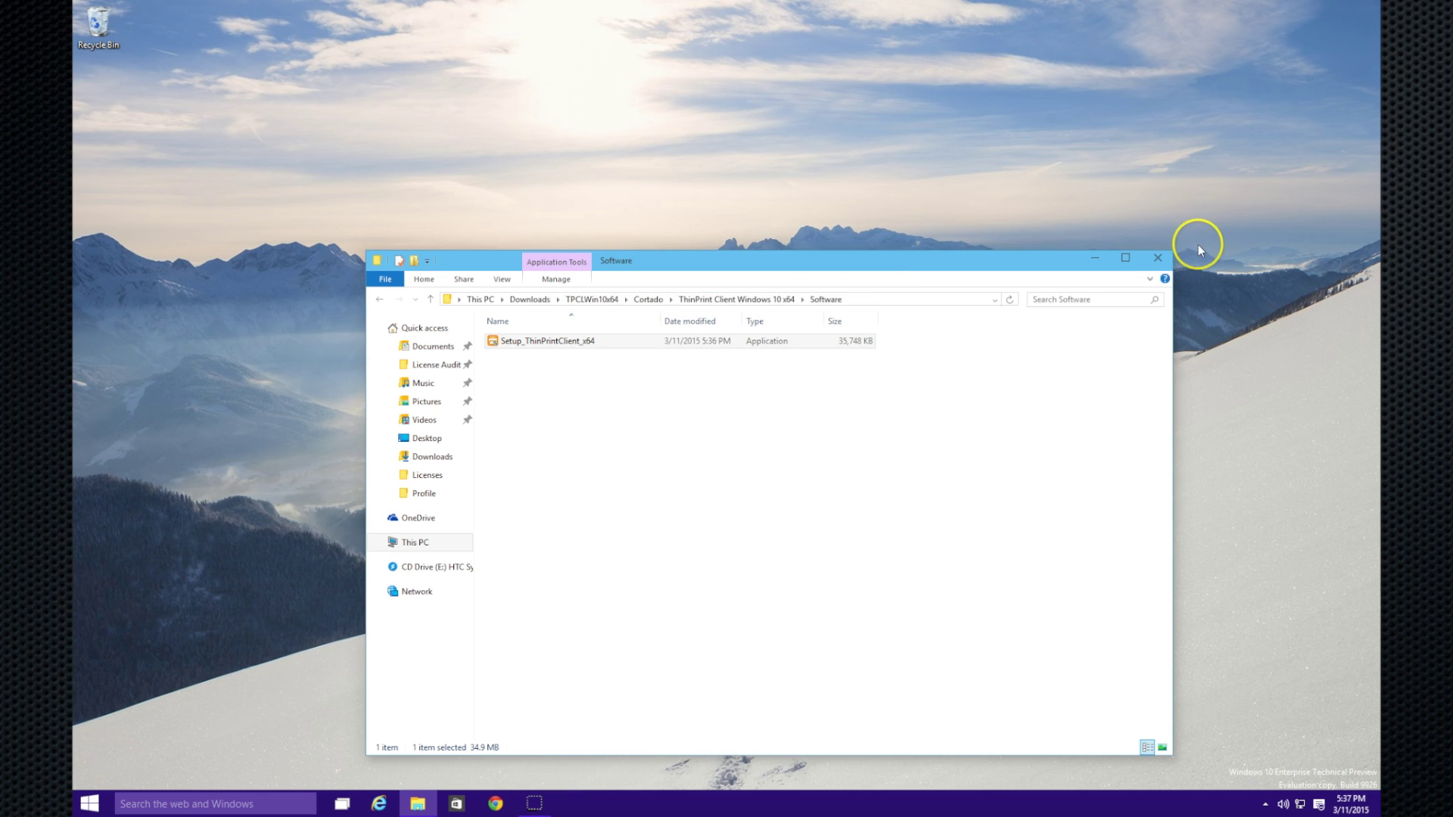
# Step: Close the Software folder window in File Explorer
pyautogui.click(1167, 260)
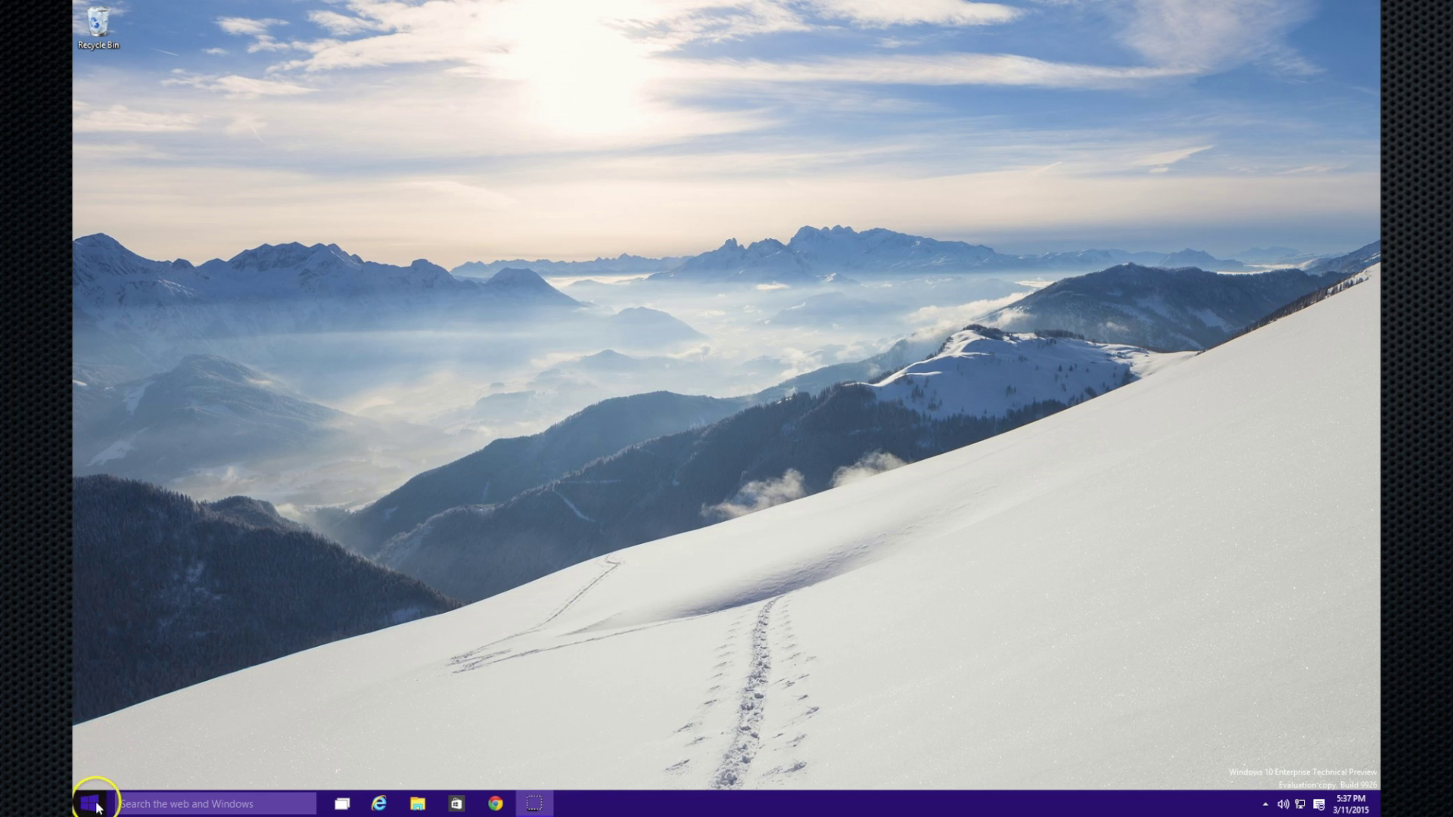